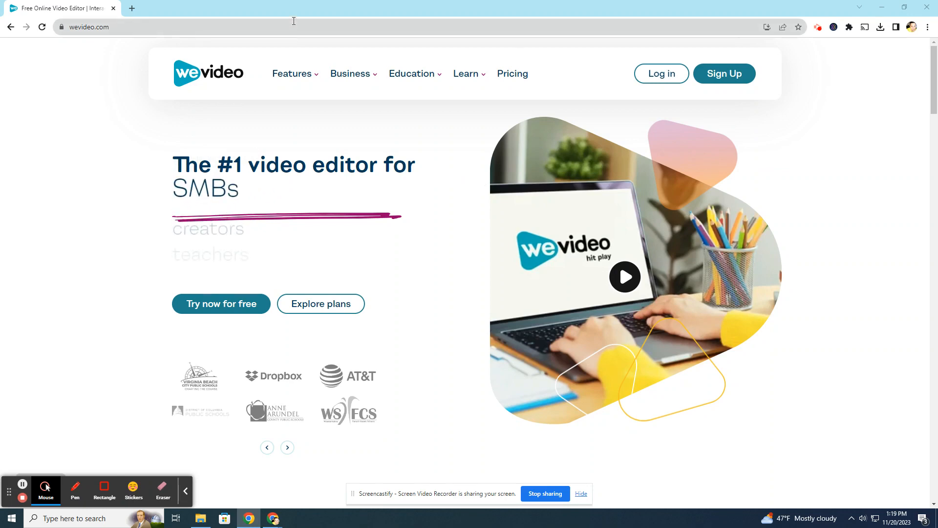
Log in to WeVideo with the Google account and dismiss the next-gen welcome message and the Classic switching tip.
click(658, 76)
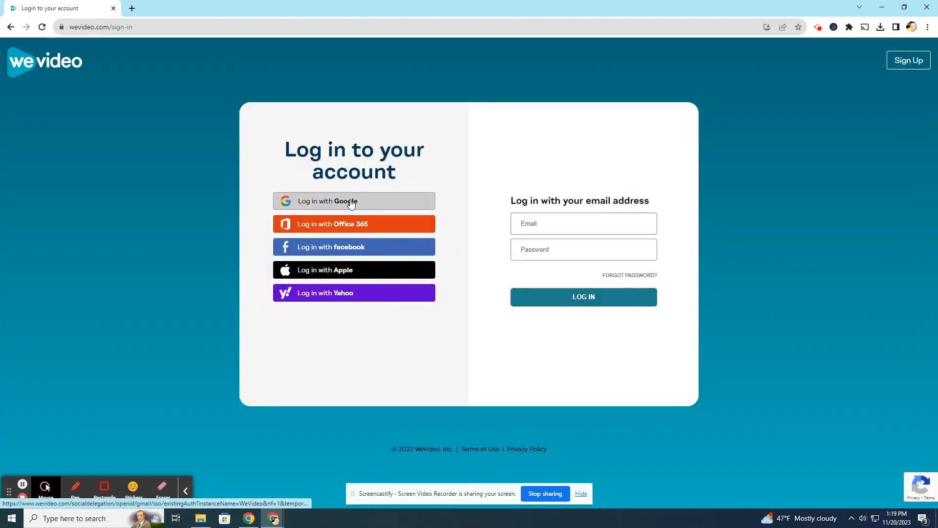
click(353, 204)
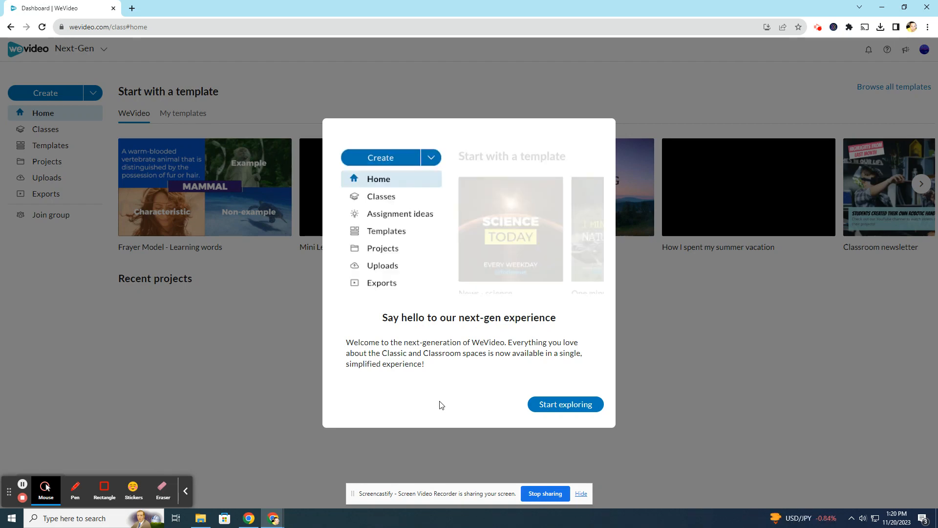
click(566, 405)
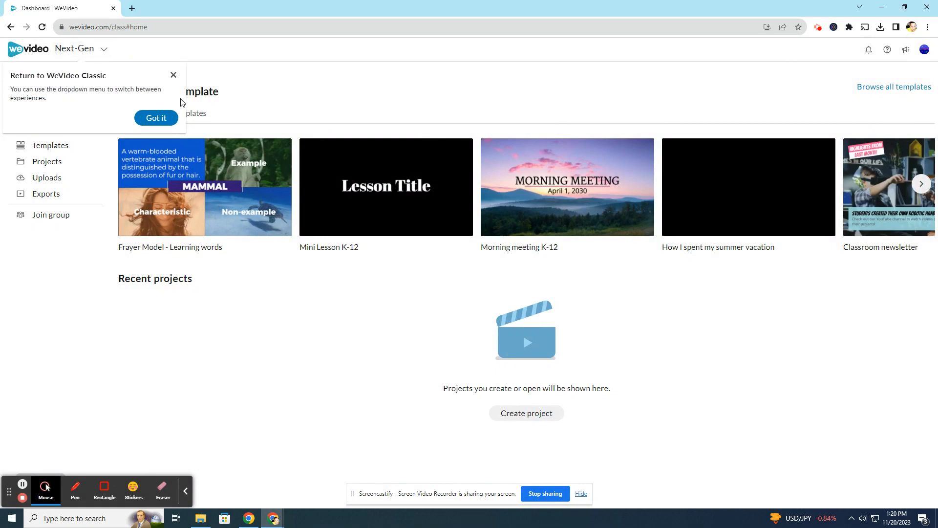
click(156, 119)
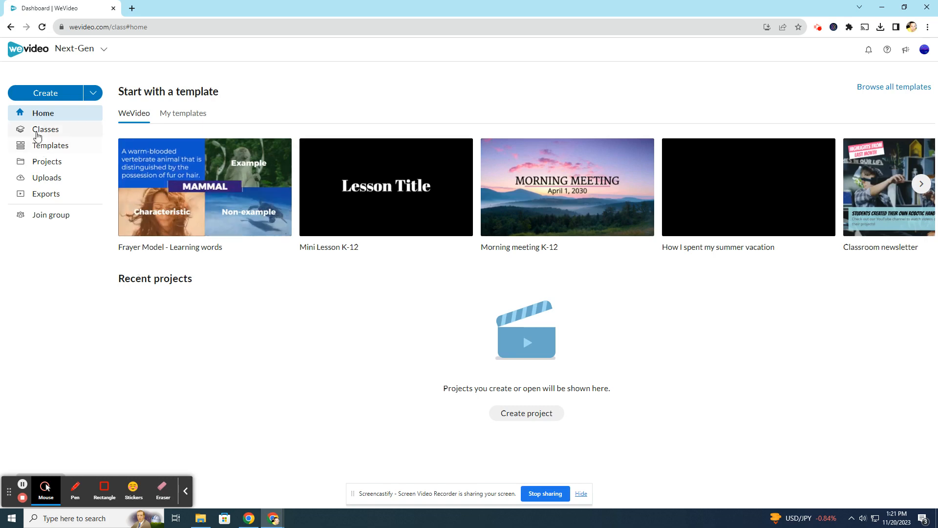
Create a new video project, then collapse the Screencastify toolbar and move it clear of the timeline tracks.
click(49, 97)
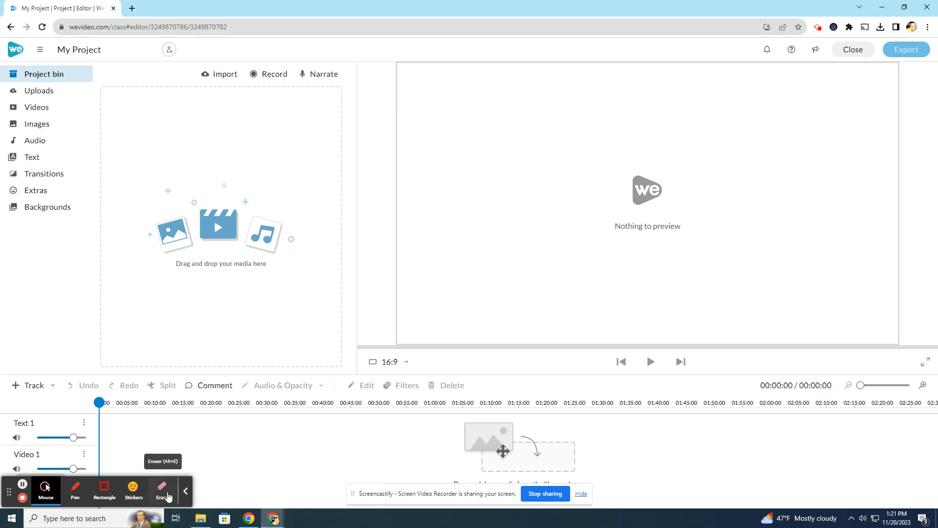
click(185, 491)
scroll(73, 445, down, 1)
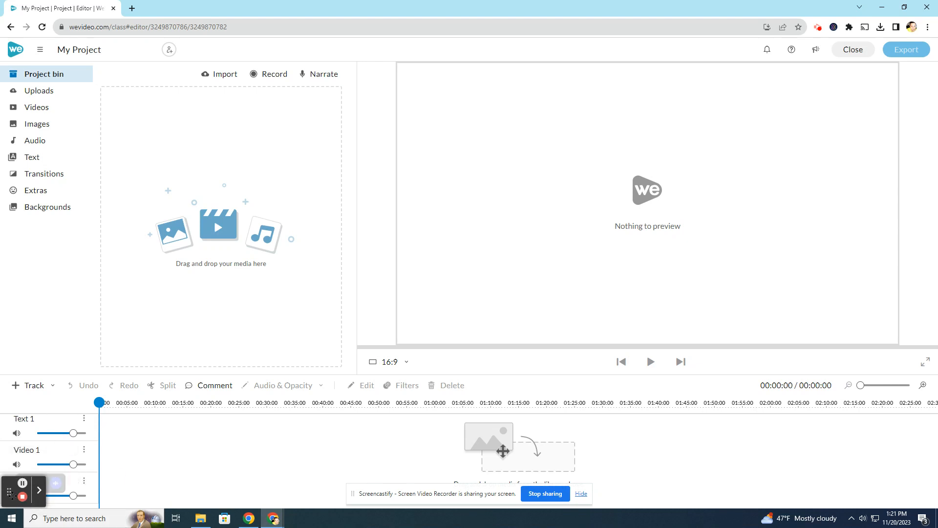
drag(9, 491, 902, 176)
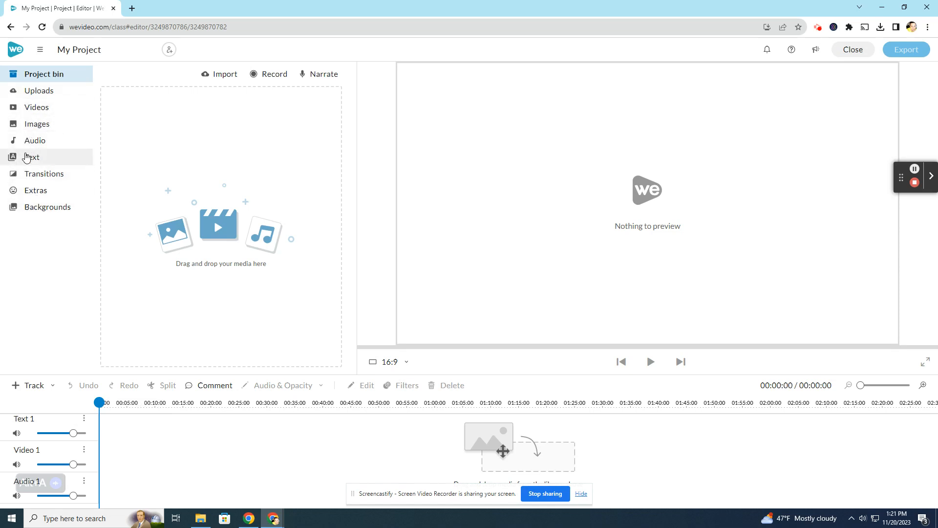
Examine the available text template categories, including the full set of Seasonal titles.
click(27, 160)
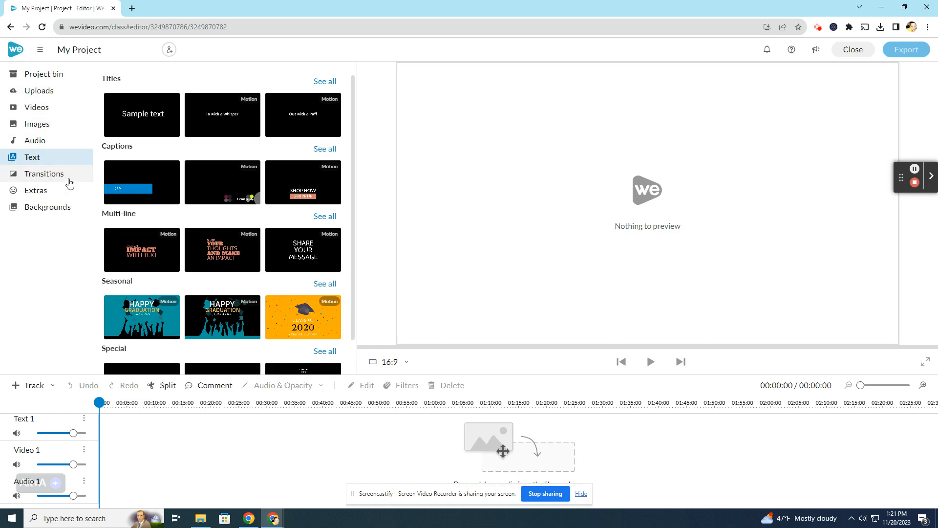
scroll(256, 207, down, 1)
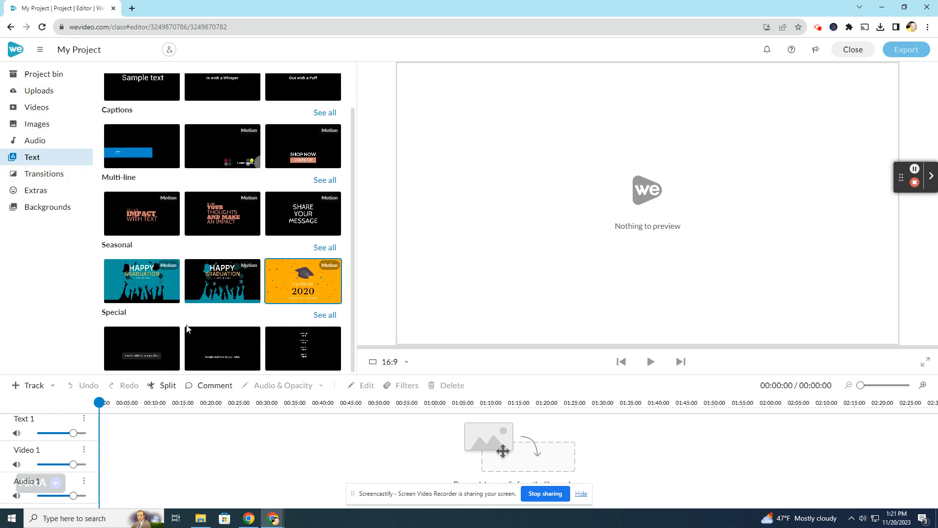
scroll(246, 254, up, 1)
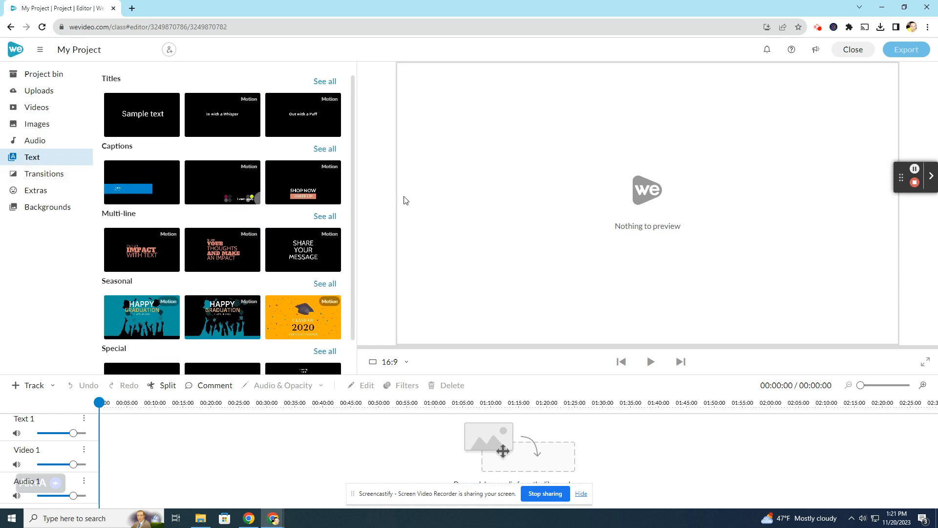
scroll(162, 274, down, 1)
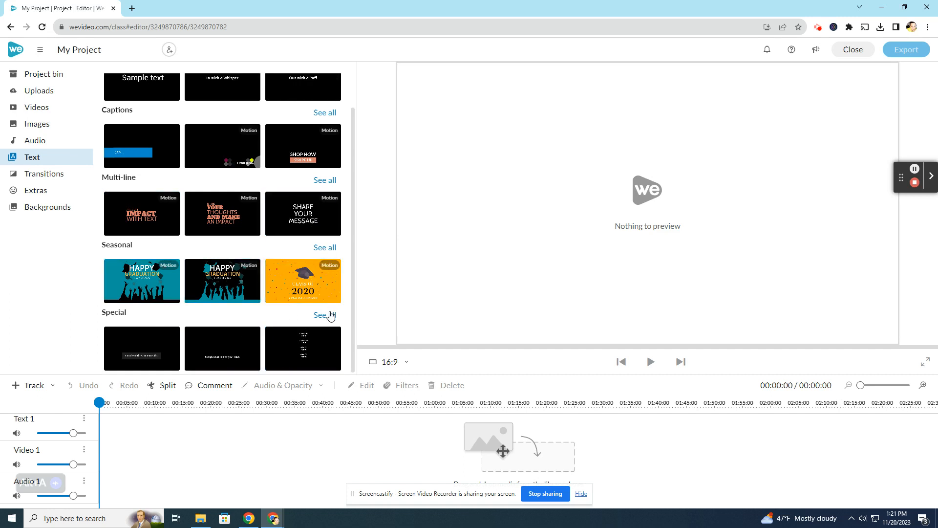
click(325, 247)
scroll(237, 201, down, 1)
scroll(237, 201, down, 12)
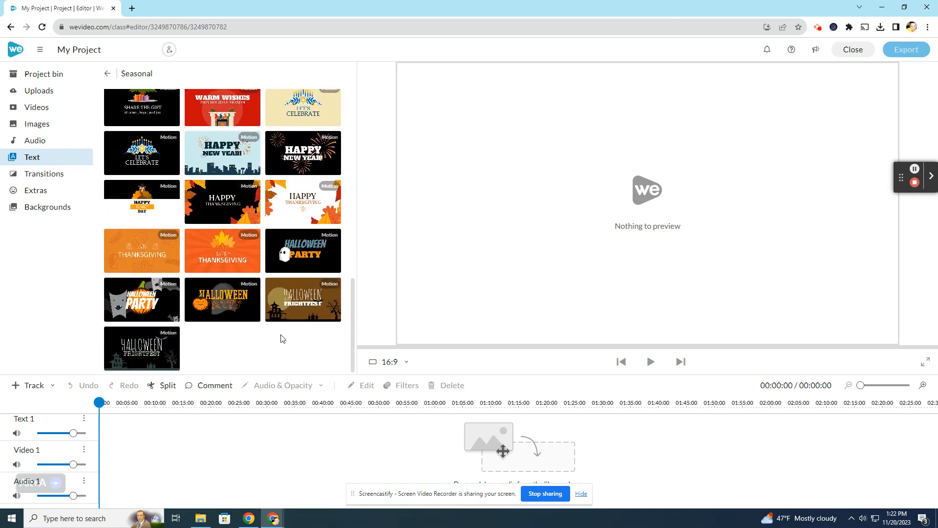
scroll(181, 230, up, 10)
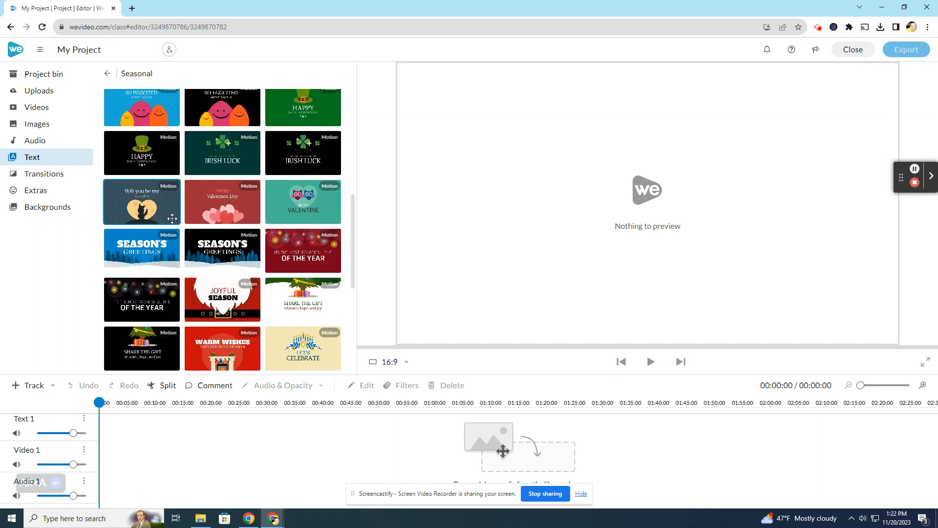
scroll(170, 215, up, 2)
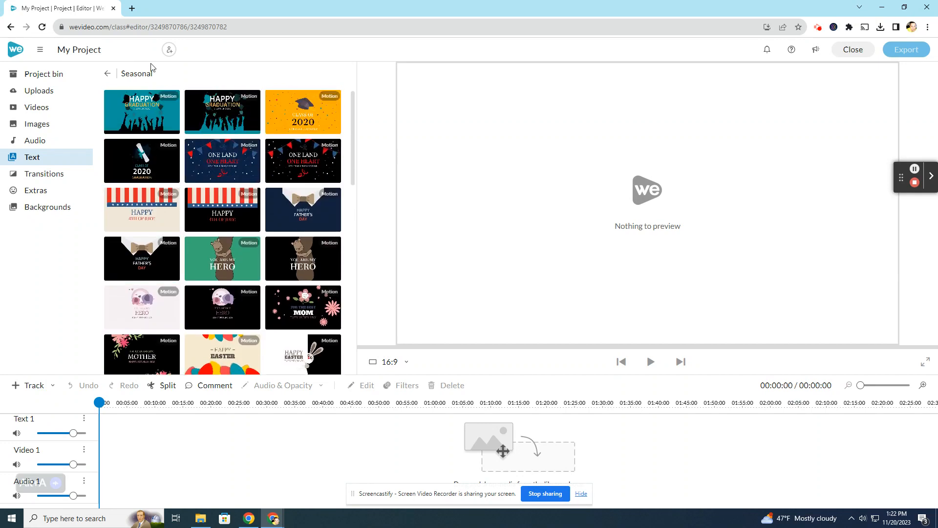
click(104, 74)
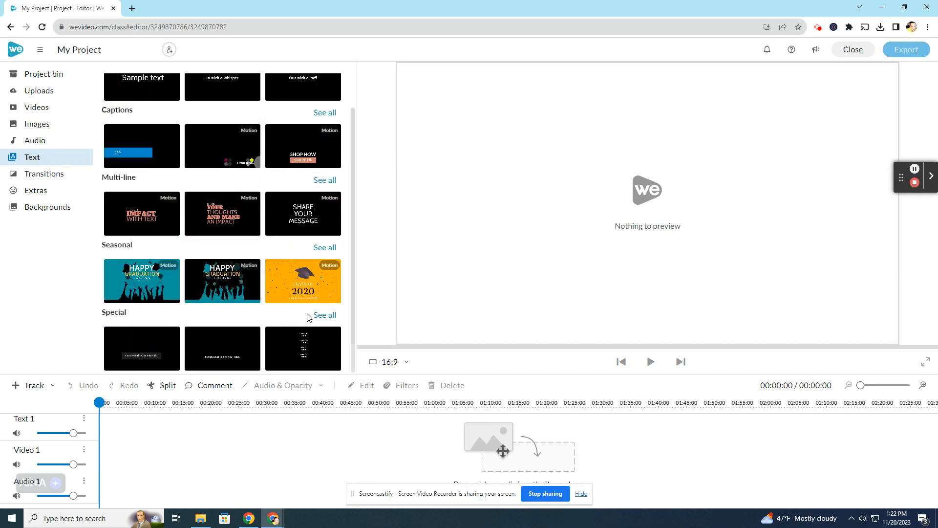
Preview the dark blue motion quote template from the Special text category and place it at the start of the Text 1 track.
click(320, 314)
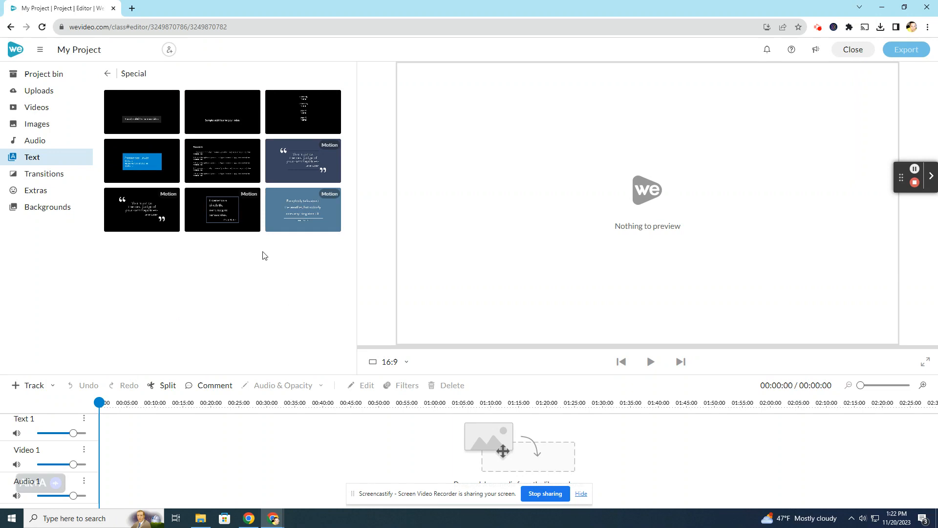
click(311, 160)
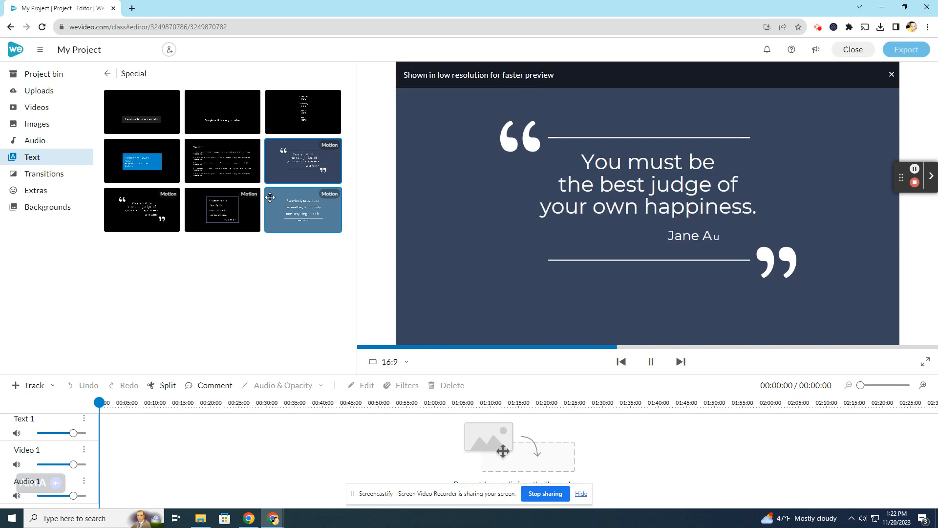
click(297, 157)
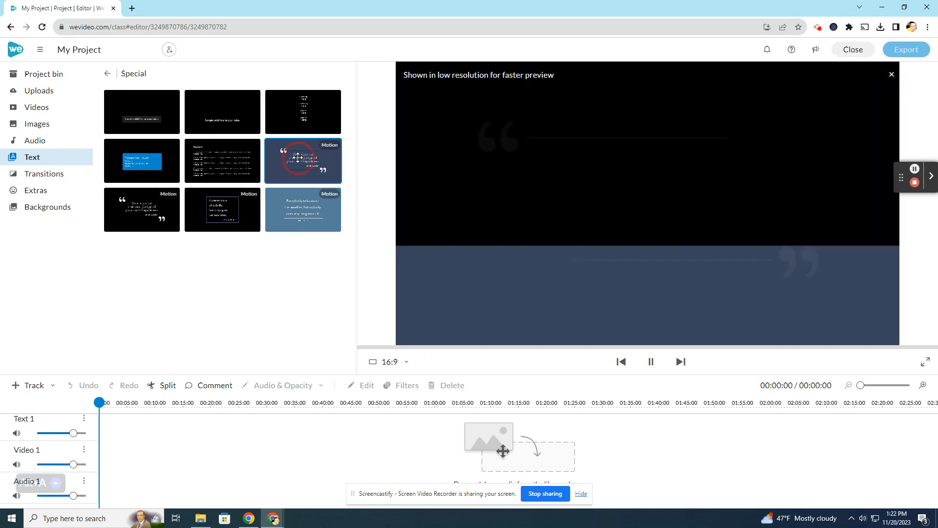
drag(298, 158, 102, 430)
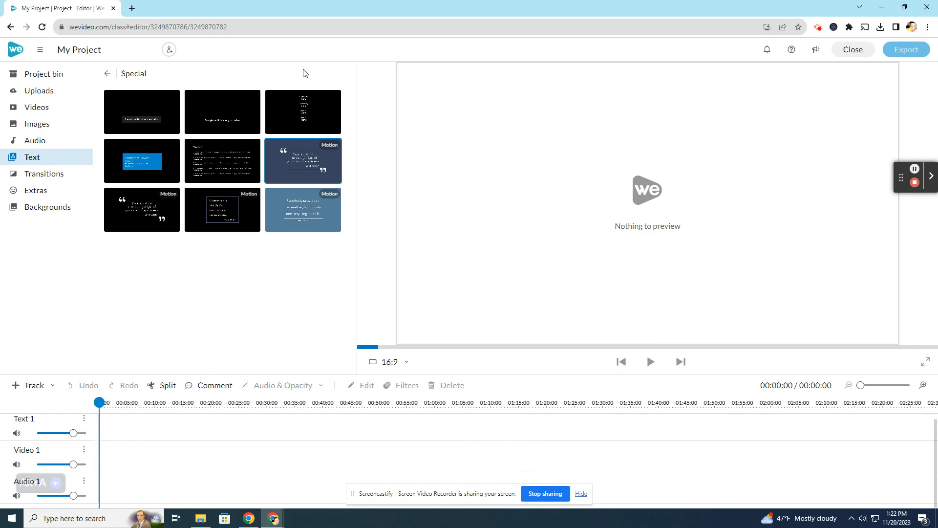
drag(296, 163, 93, 437)
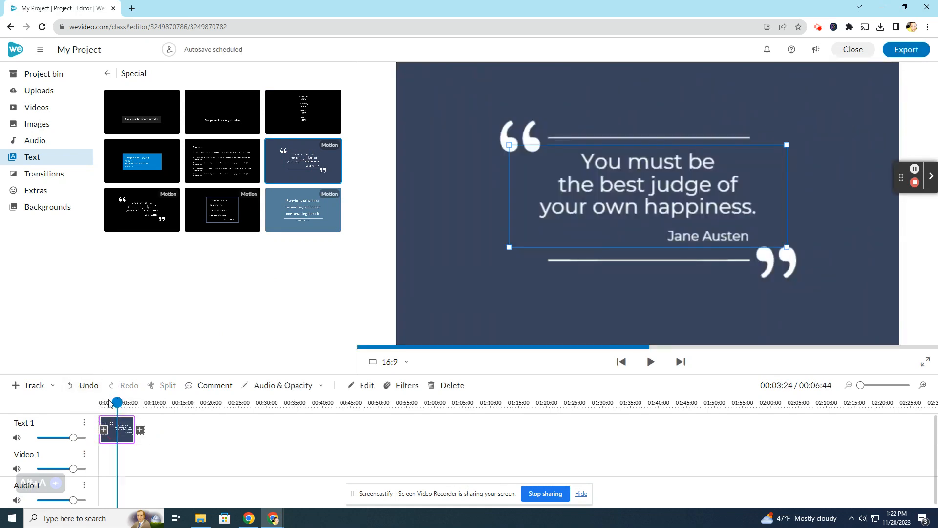
Play the quote clip from the beginning of the timeline to review its text animation.
drag(109, 403, 90, 388)
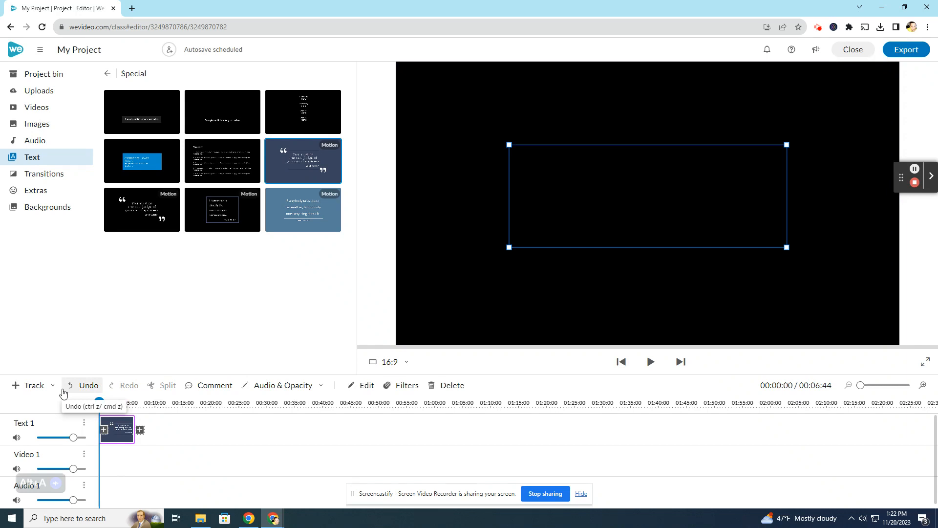
key(space)
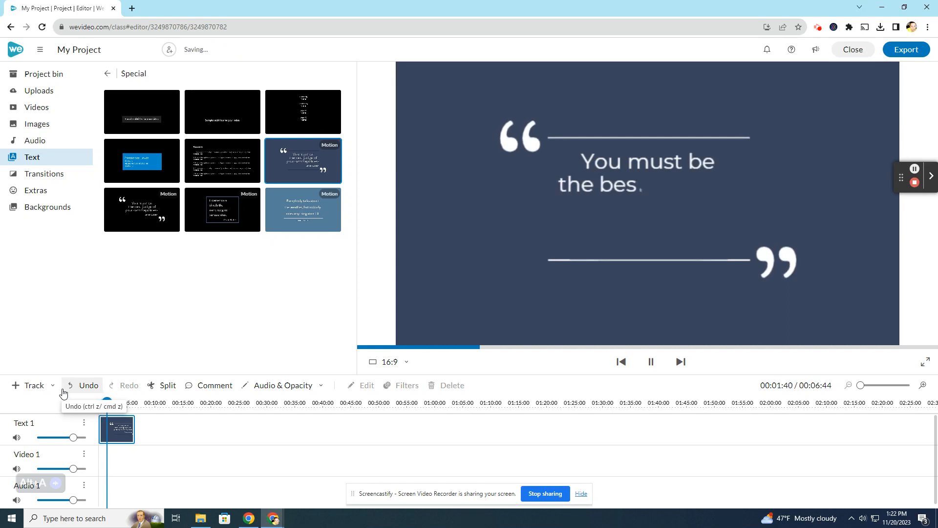
key(space)
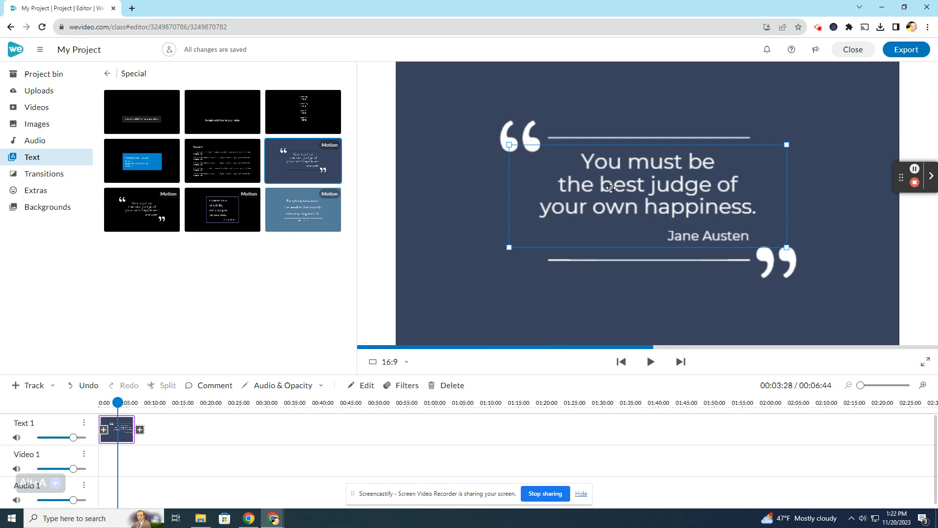
Open the quote clip for editing and set its first text line to "Type" and its second to "your quote".
double_click(124, 435)
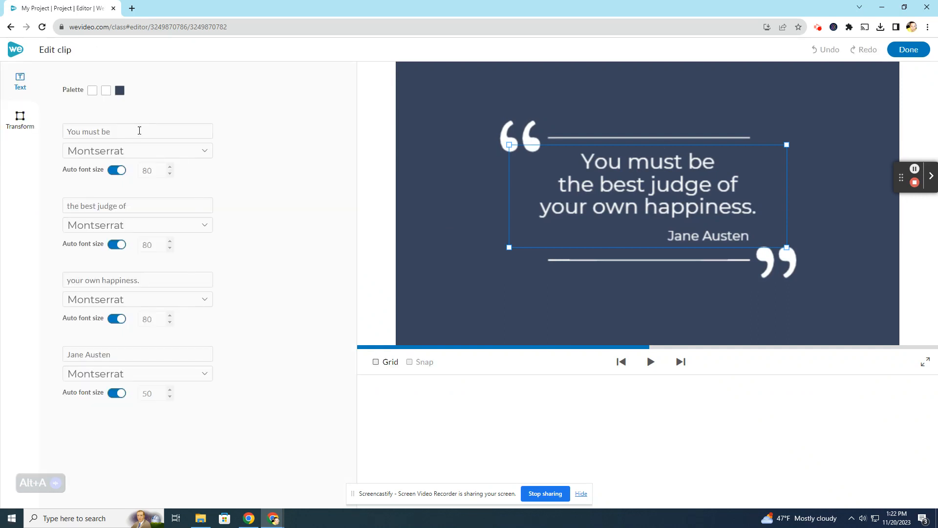
click(65, 131)
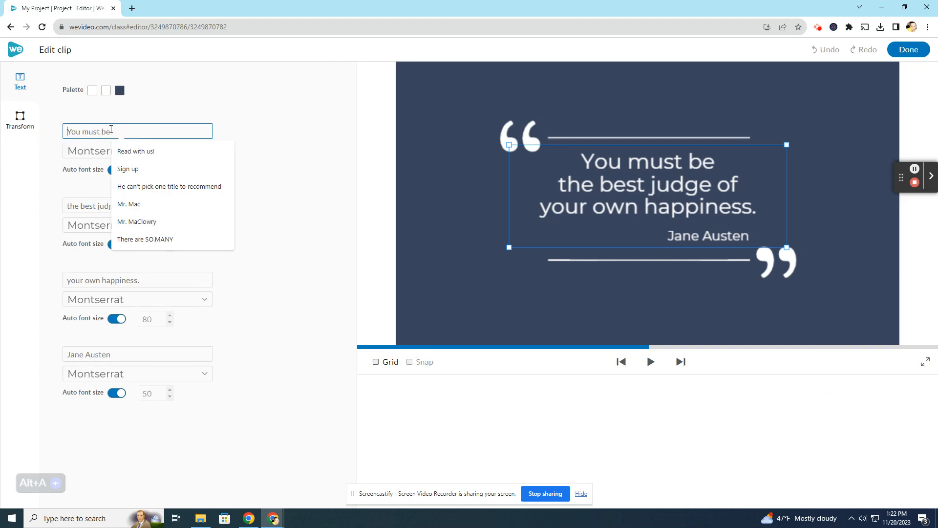
key(ctrl+a)
text(Type)
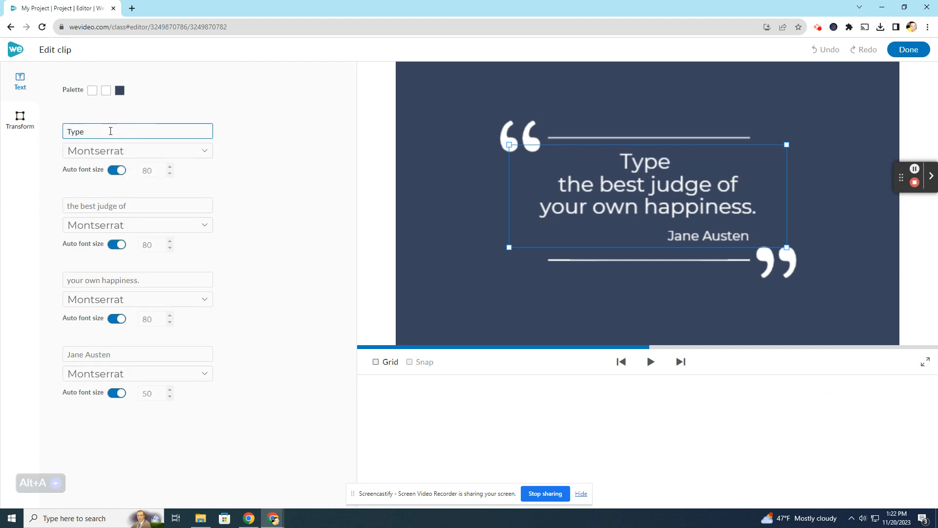
click(78, 209)
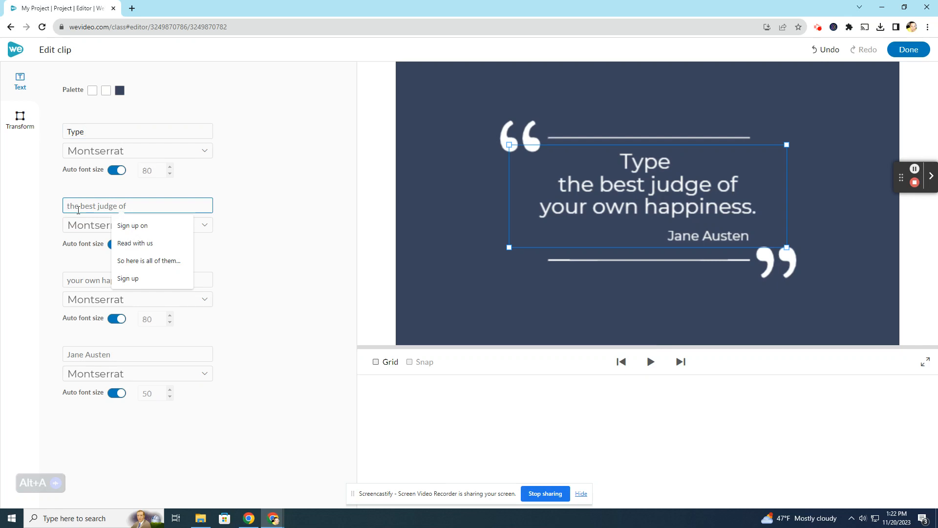
key(ctrl+a)
text(You)
key(BackSpace)
key(BackSpace)
key(BackSpace)
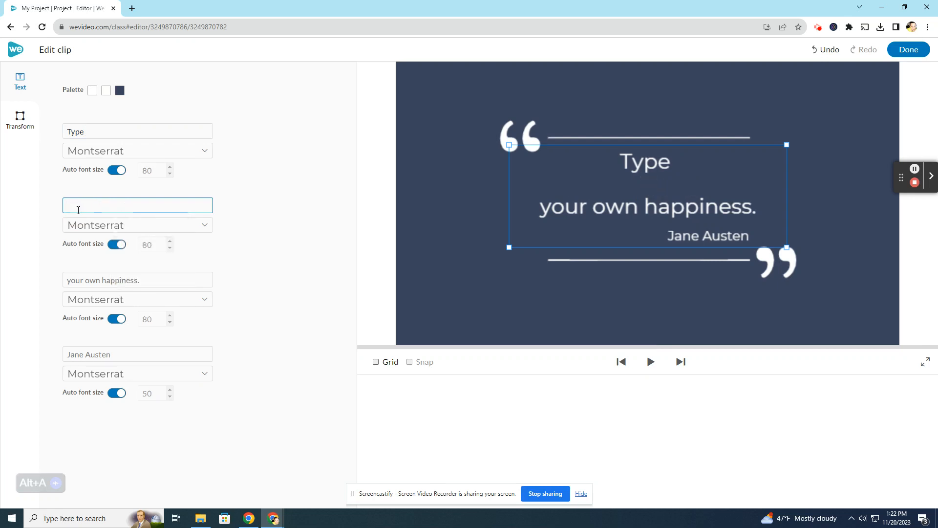
text(your)
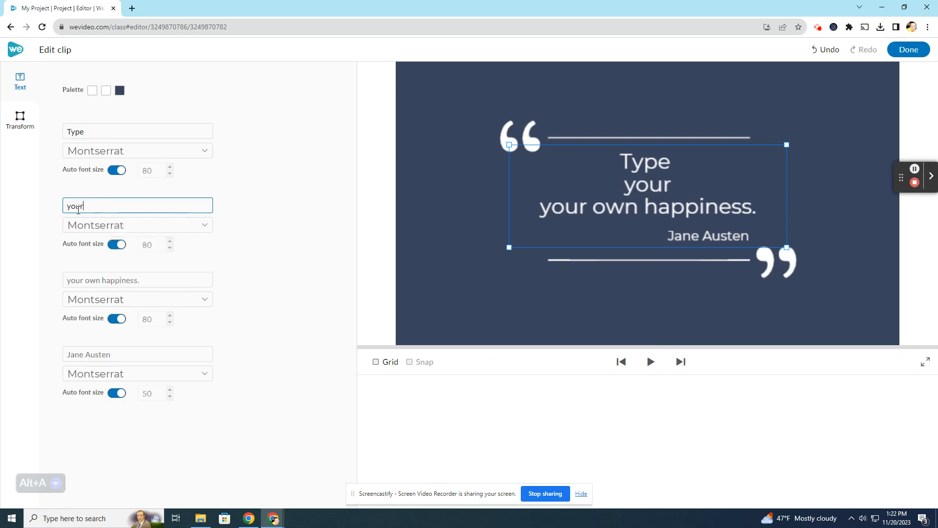
text( quote)
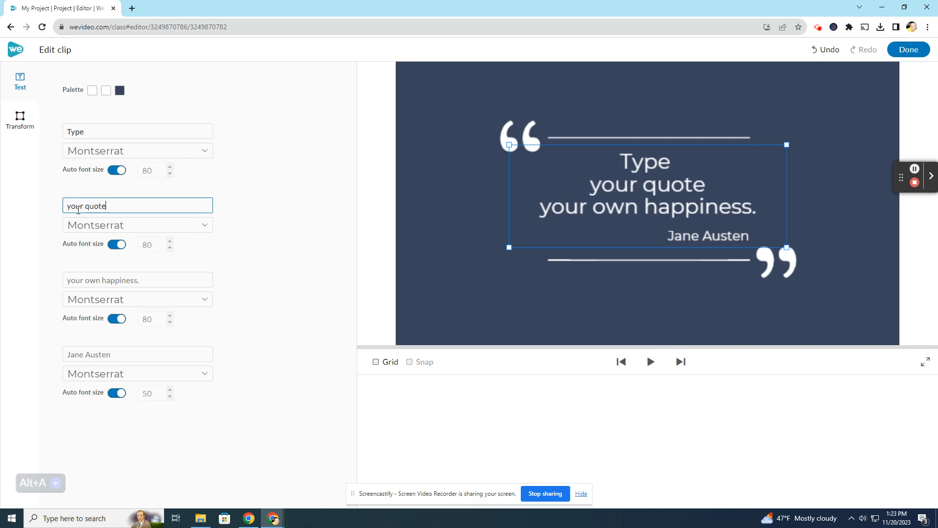
Set the quote clip's third text line to "here - or title" and its author line to "and whatever else".
click(119, 280)
text(here)
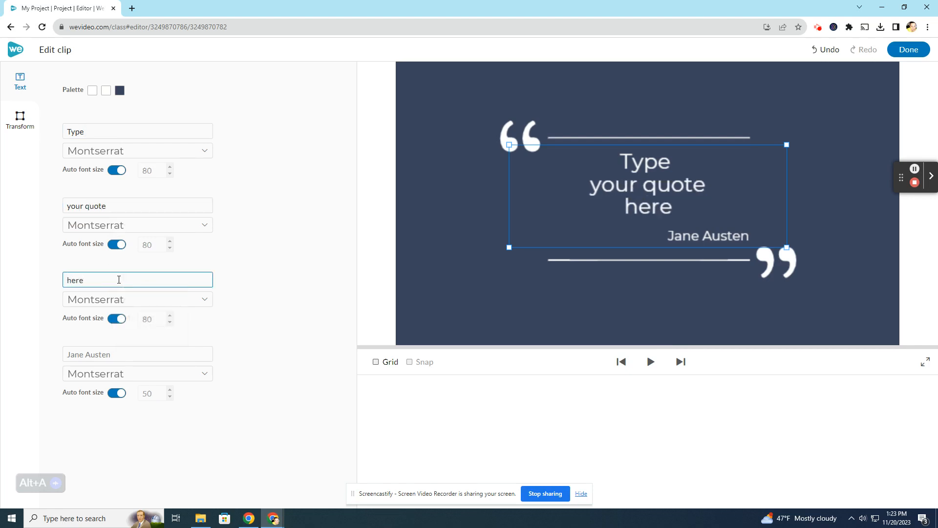
text( - or title)
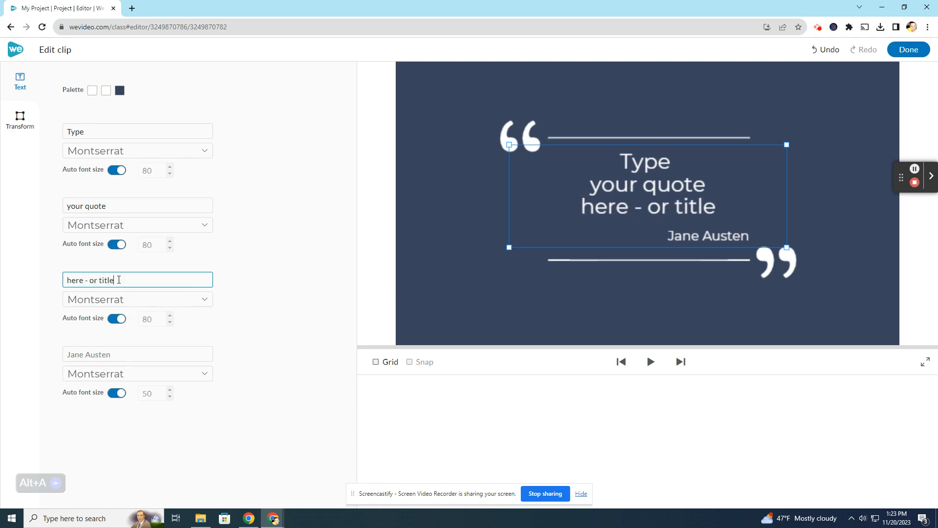
click(105, 353)
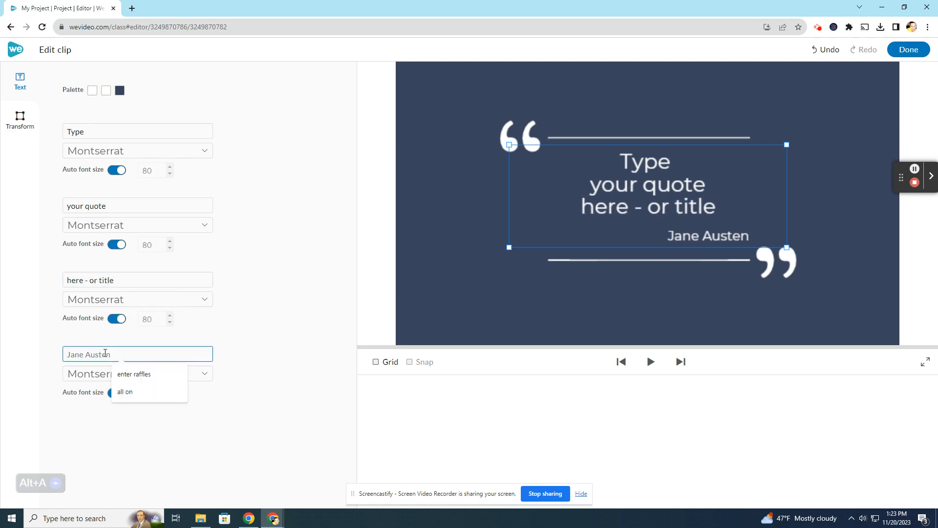
text(and what)
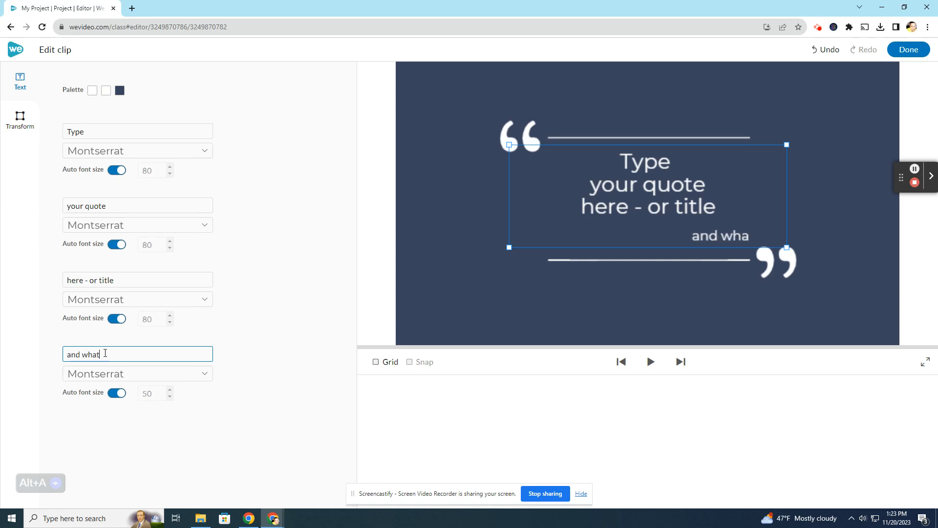
text(ever else)
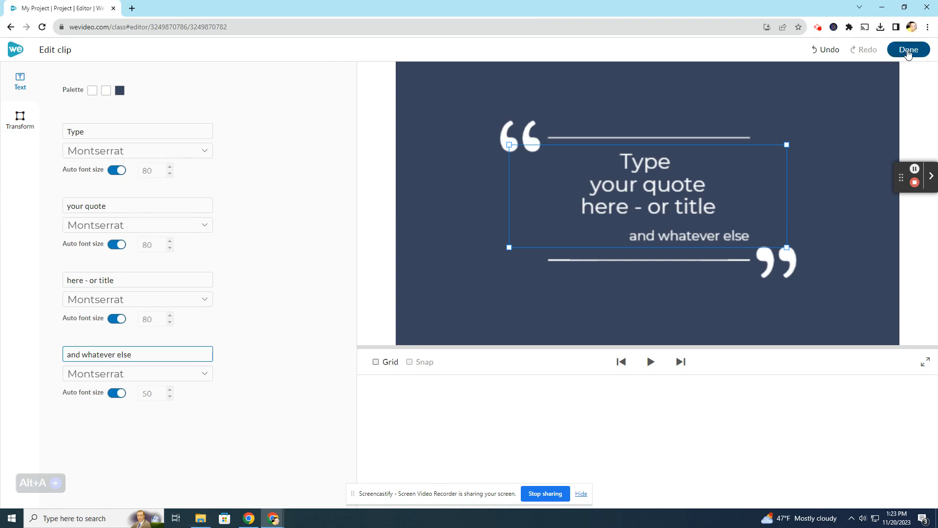
Finish editing the quote clip and return the playhead to the start of the timeline.
click(907, 51)
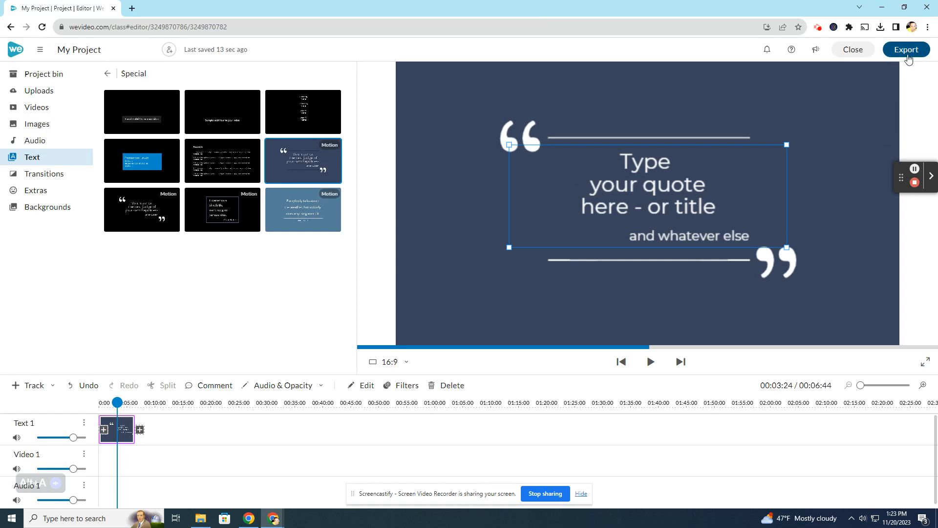
mouse_move(102, 400)
mouse_down()
mouse_move(136, 400)
mouse_move(104, 400)
mouse_up()
click(90, 387)
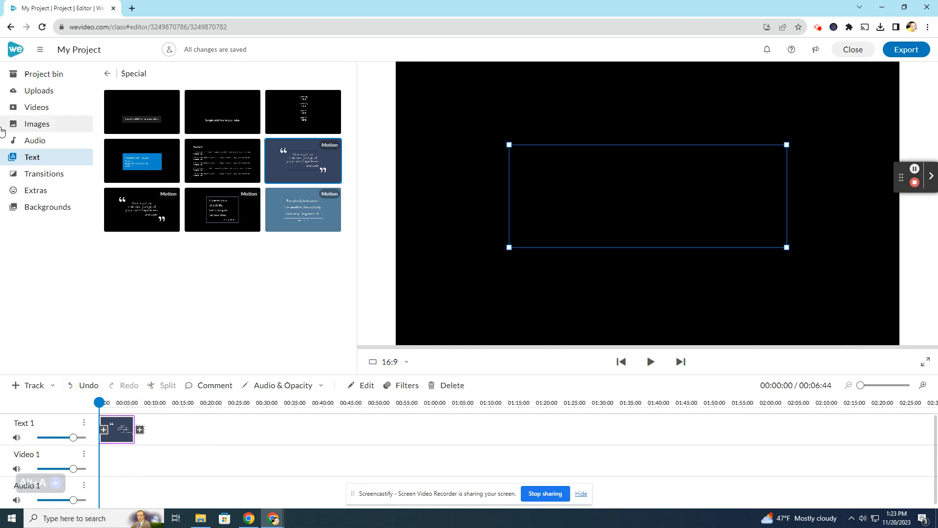
Preview the bear clip from the Animals stock videos and place it on the Video 1 track near the end of the quote clip.
click(33, 108)
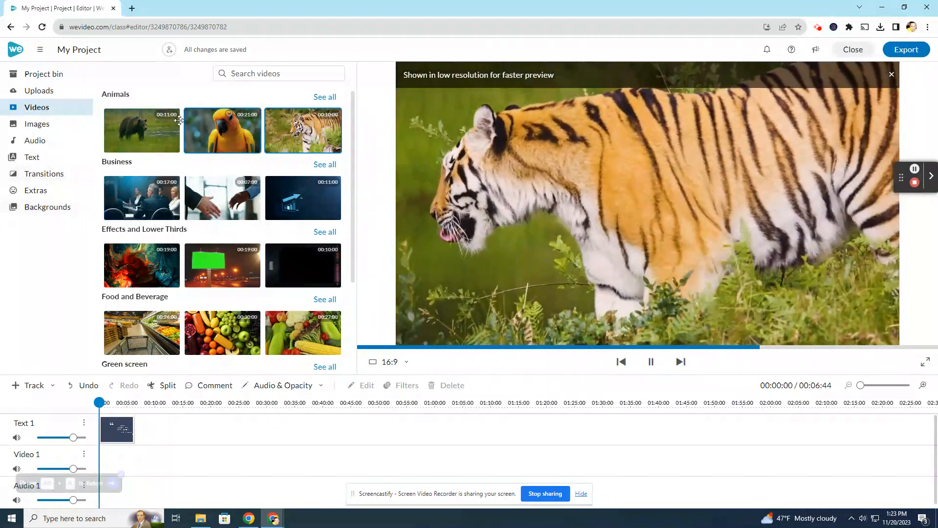
click(155, 117)
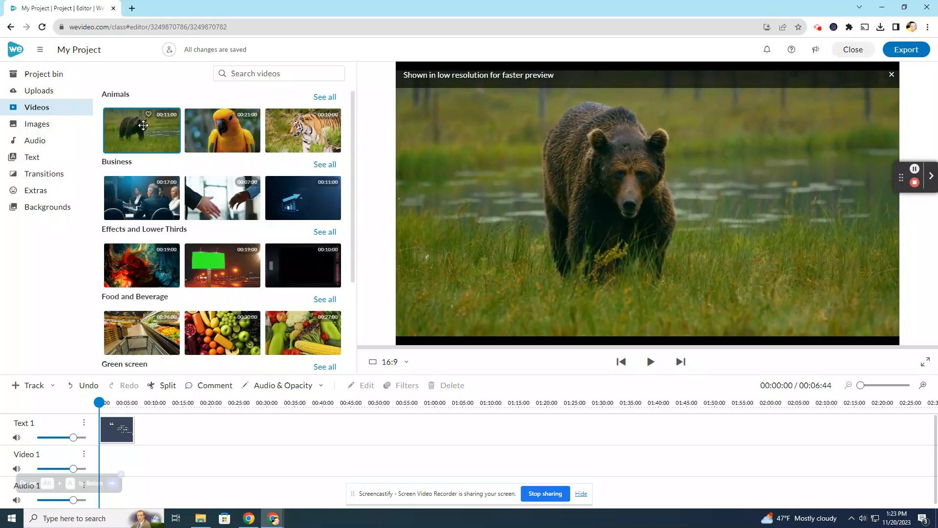
drag(143, 125, 137, 459)
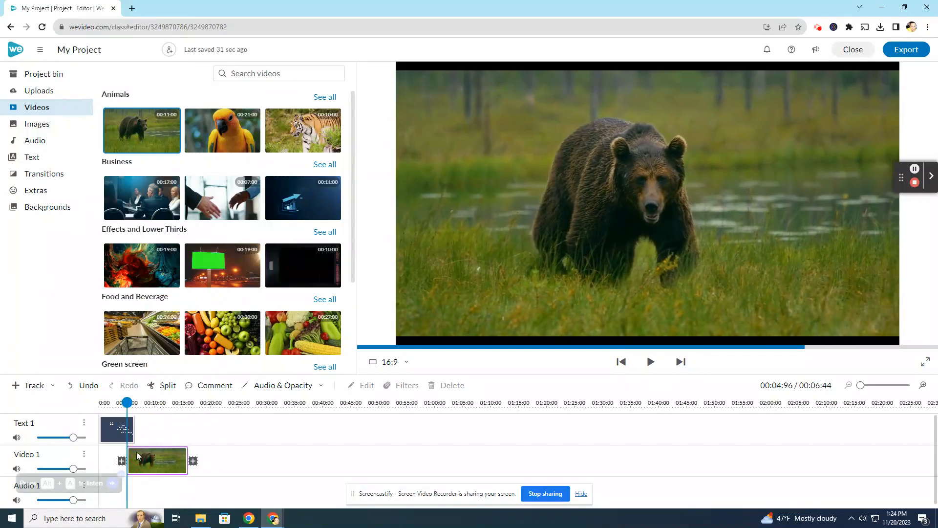
Play the timeline from the beginning to review the quote and bear clips, and return the playhead to the start.
drag(124, 401, 98, 403)
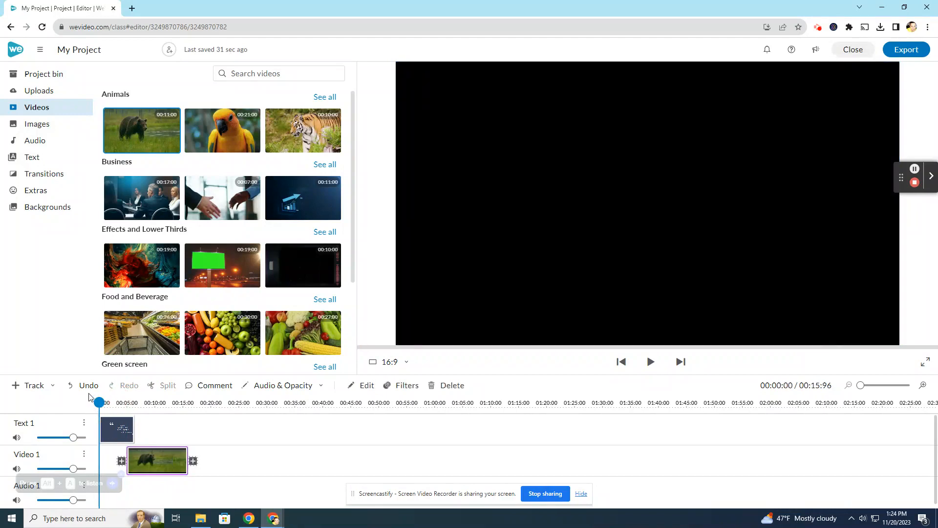
key(space)
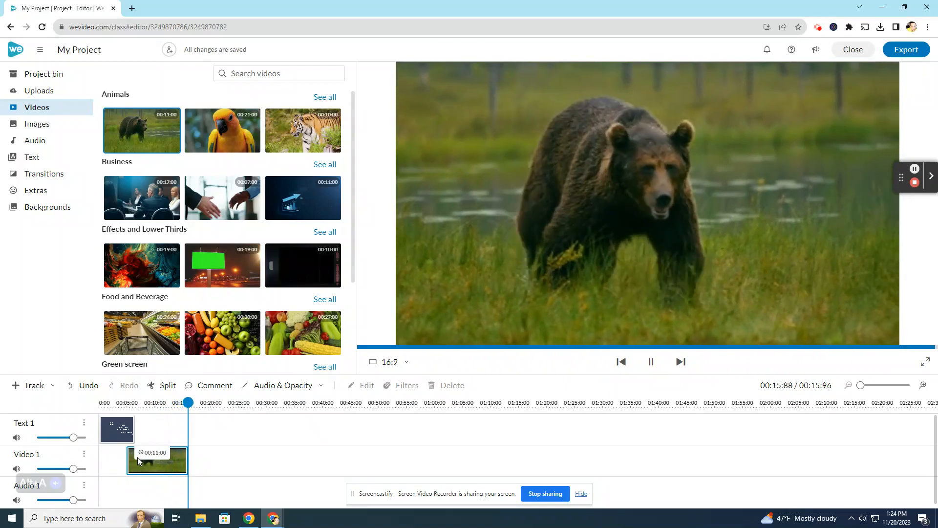
click(137, 457)
click(166, 385)
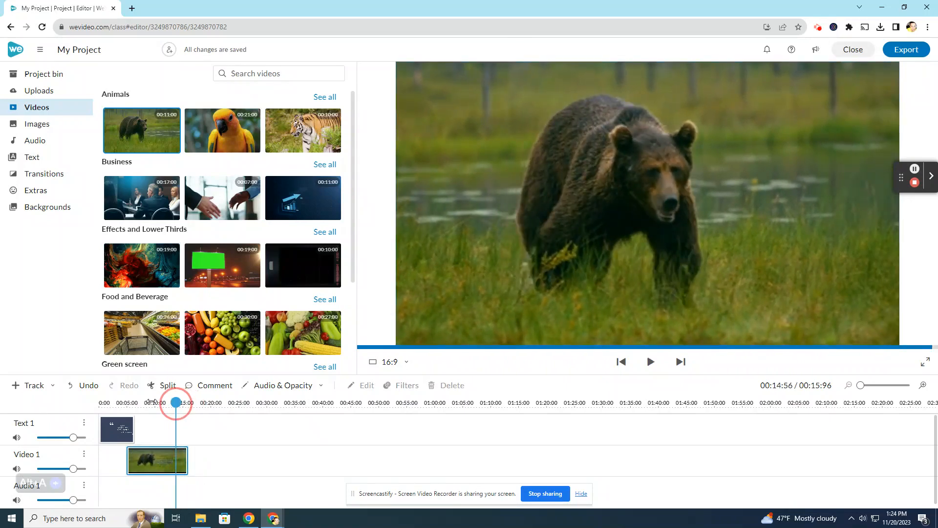
click(87, 385)
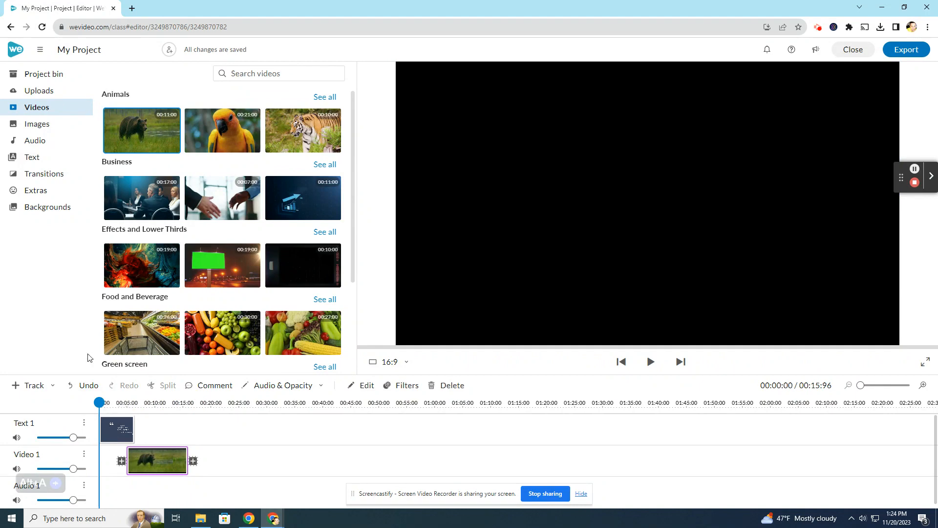
Browse the stock audio categories and show all tracks in the Orchestra category.
scroll(249, 447, down, 1)
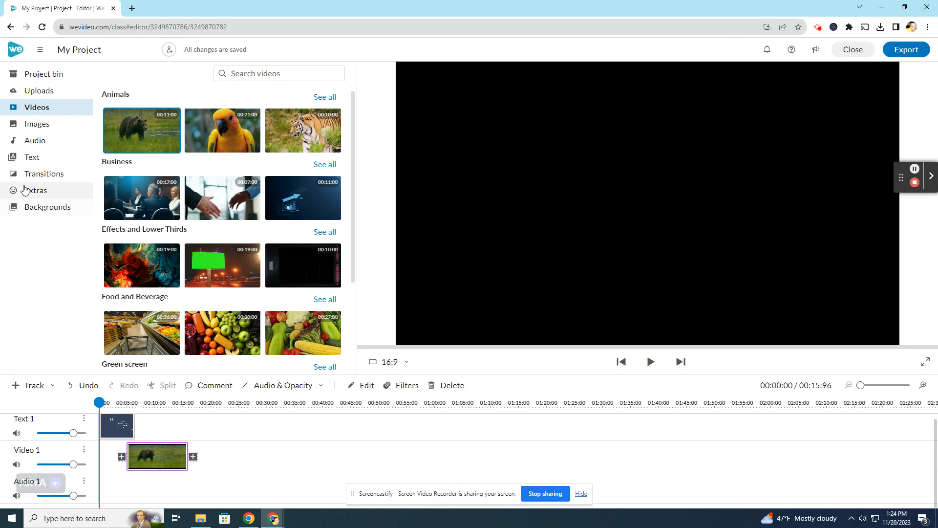
click(35, 142)
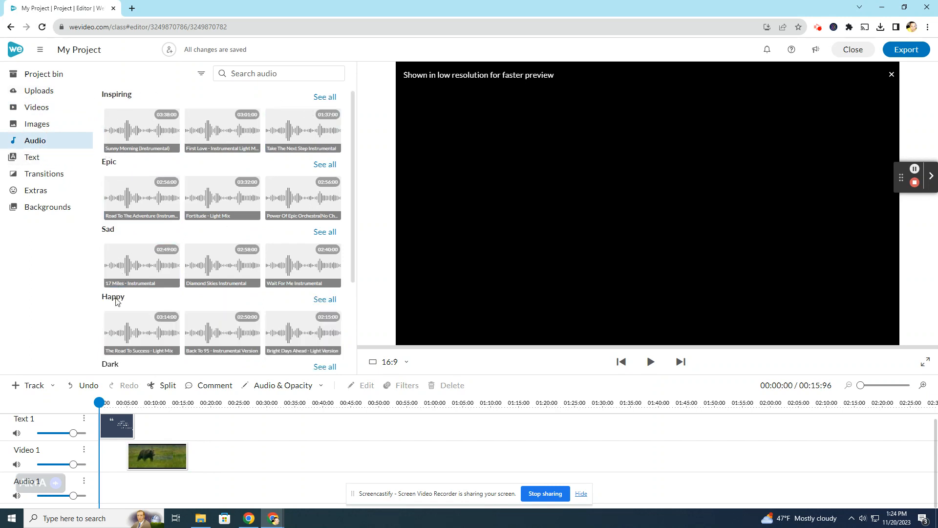
scroll(129, 308, down, 5)
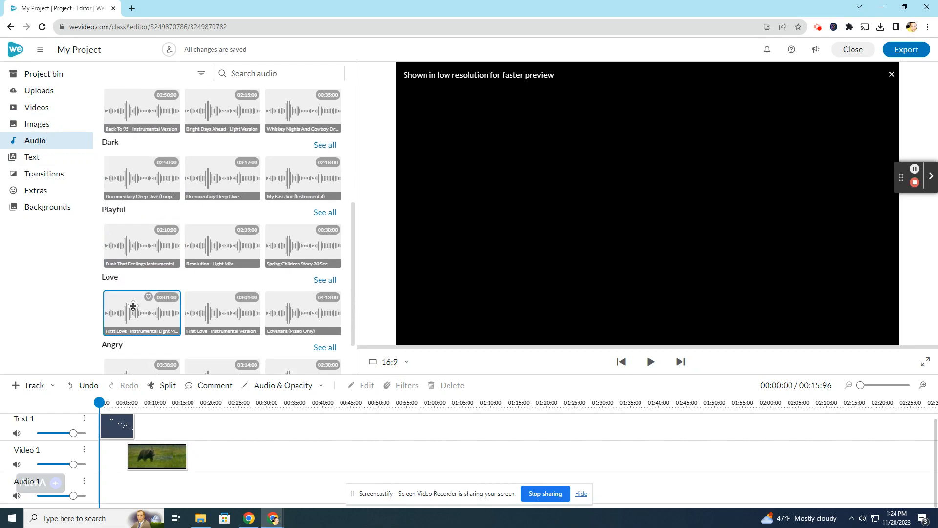
scroll(131, 303, down, 3)
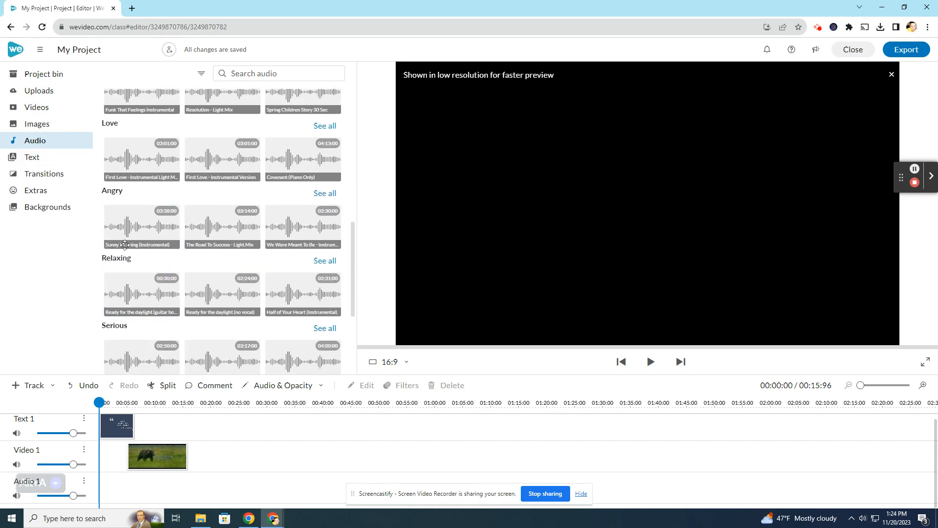
scroll(128, 274, down, 1)
scroll(128, 274, down, 5)
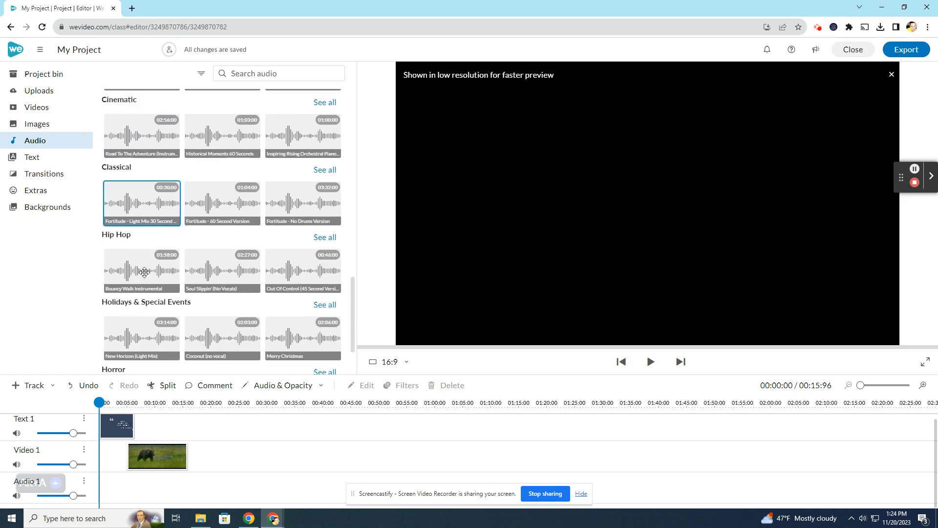
scroll(140, 269, down, 2)
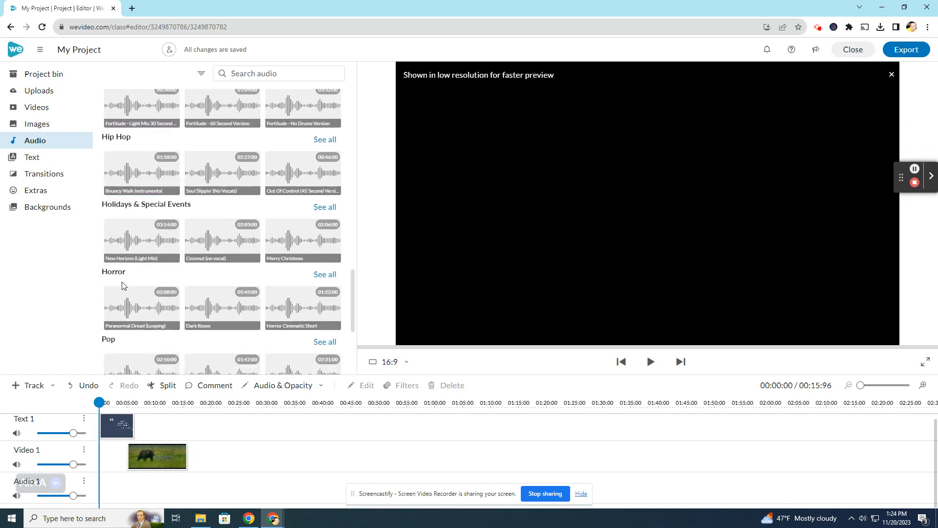
scroll(120, 348, down, 7)
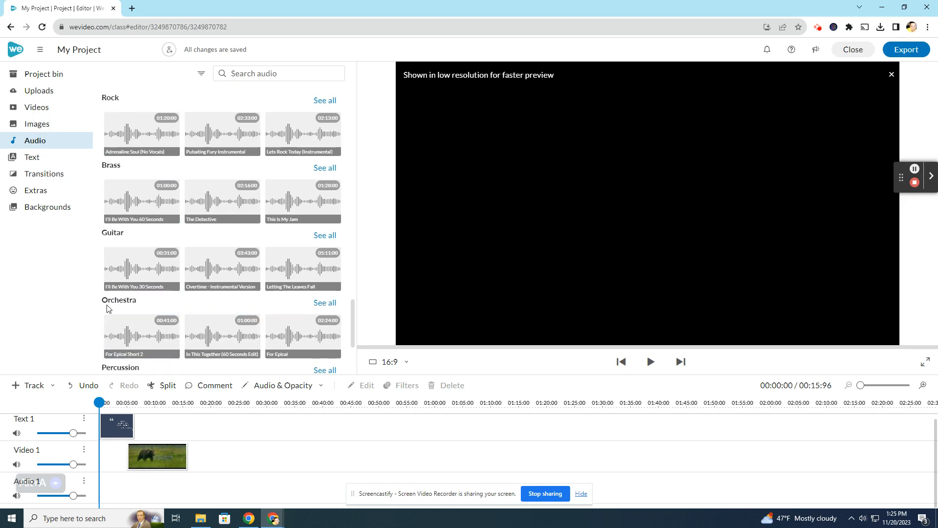
click(325, 303)
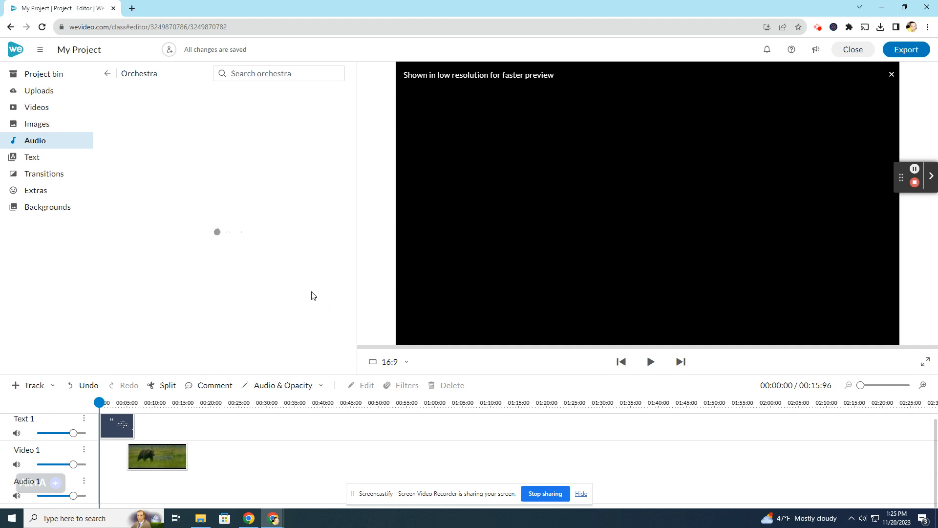
Place the String Arpeggios music at the start of the Audio 1 track and play the timeline to review it.
click(140, 110)
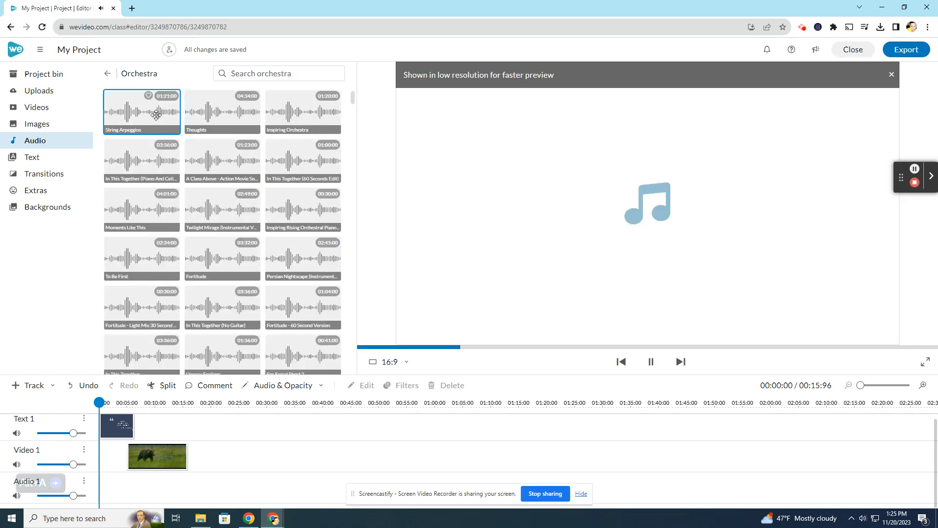
drag(158, 113, 101, 481)
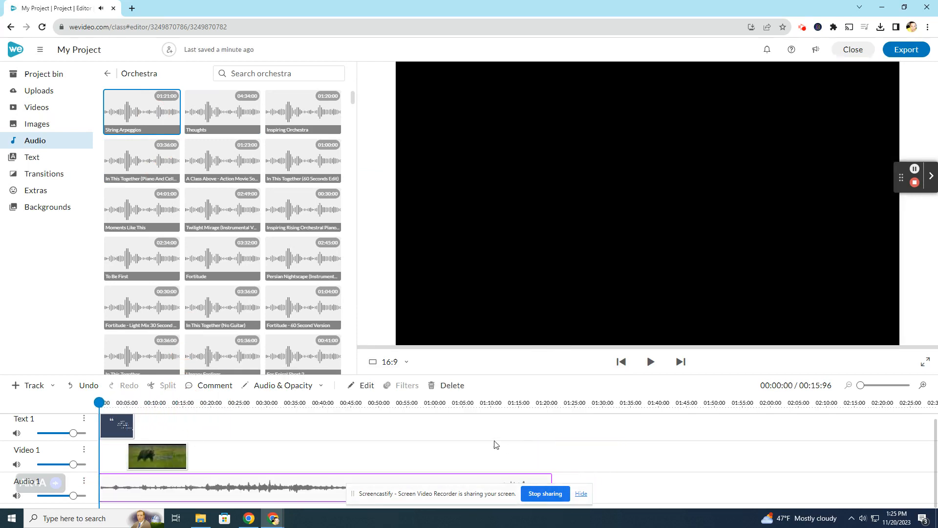
key(space)
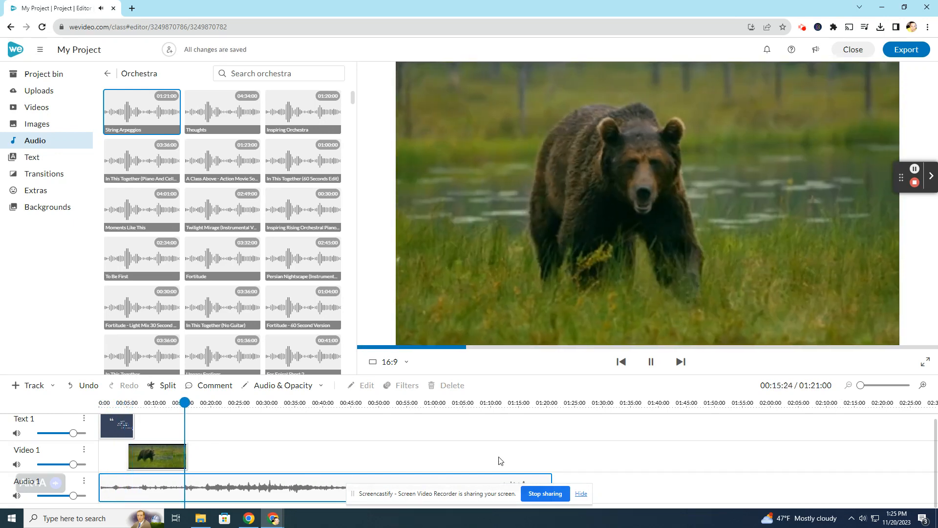
key(space)
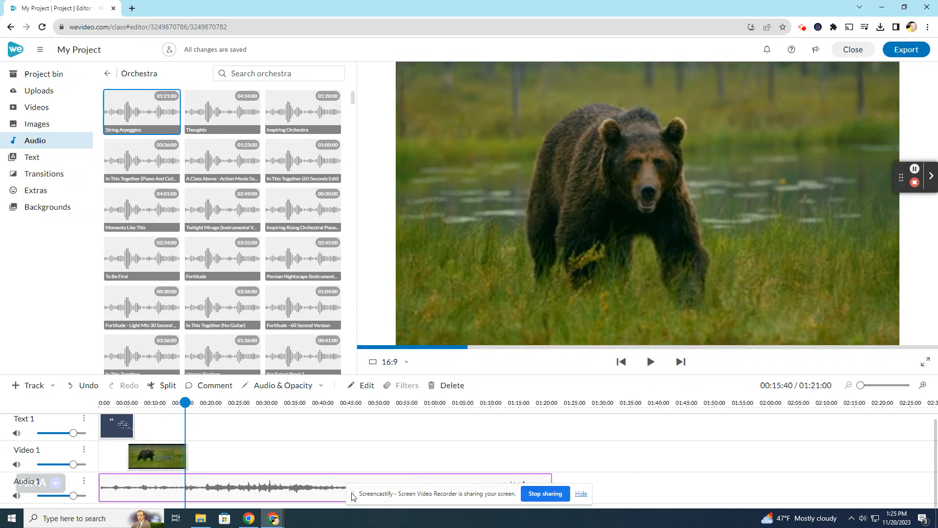
Move the screen-sharing bar off the music clip and trim the clip's end to match the end of the bear clip.
drag(352, 496, 595, 495)
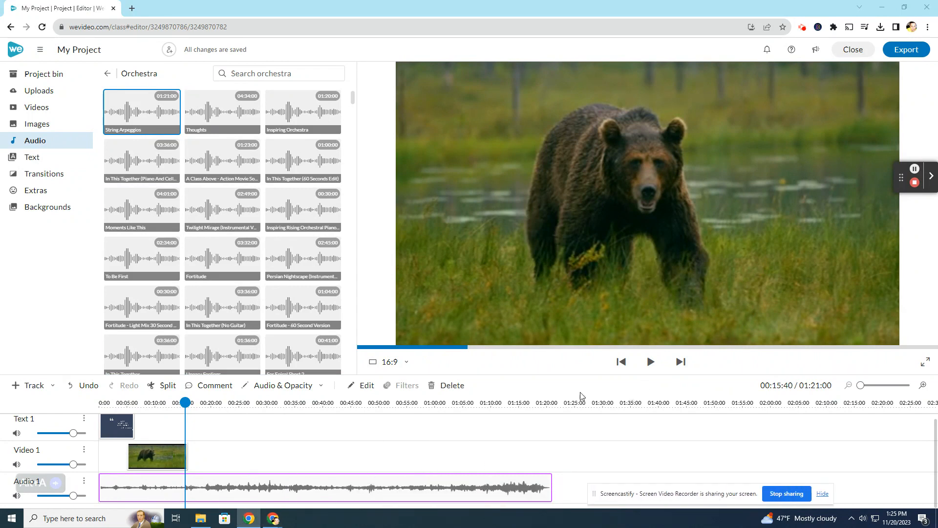
drag(552, 487, 188, 482)
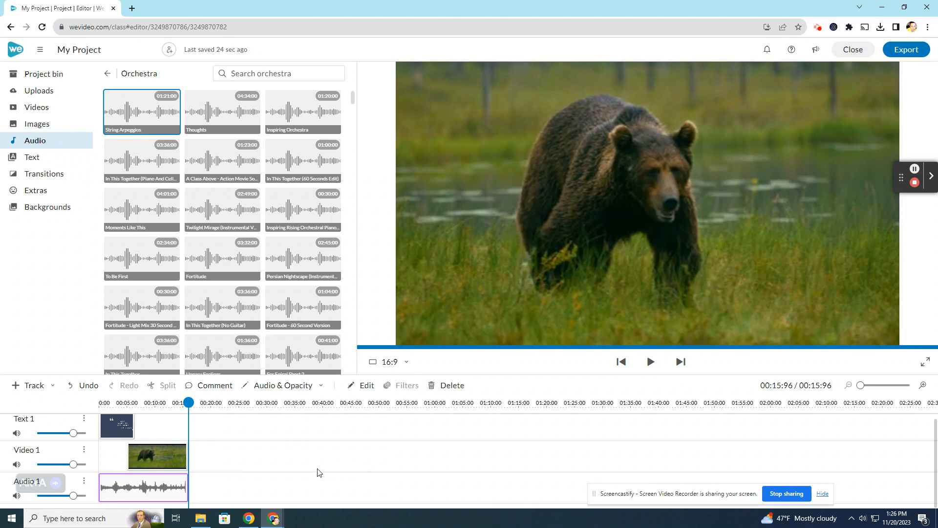
Show the volume line on the Audio 1 track, lower its end point to fade the music out, and slightly adjust the starting volume.
click(84, 480)
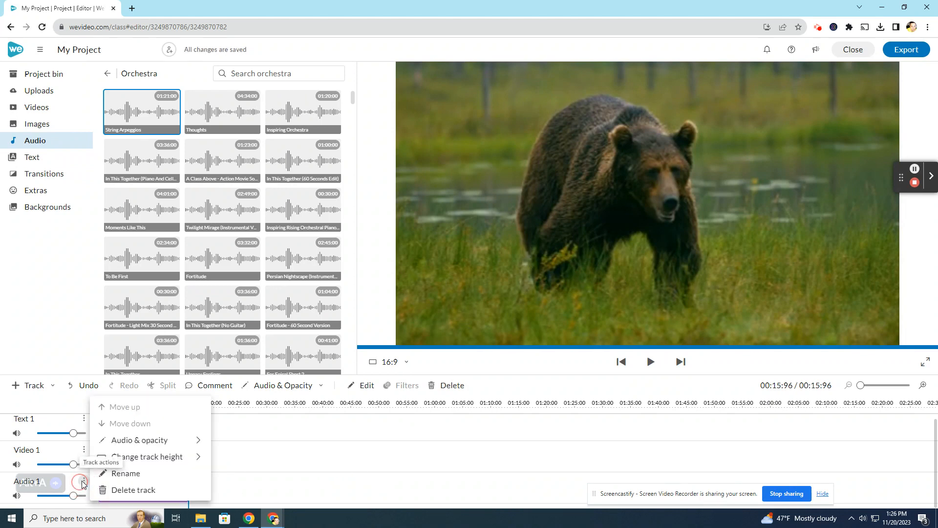
mouse_move(184, 439)
click(261, 438)
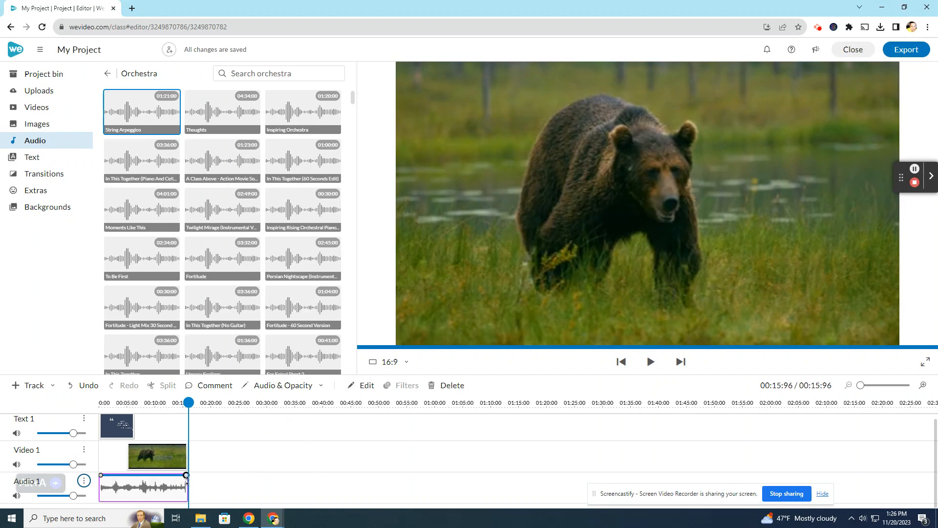
drag(186, 475, 186, 499)
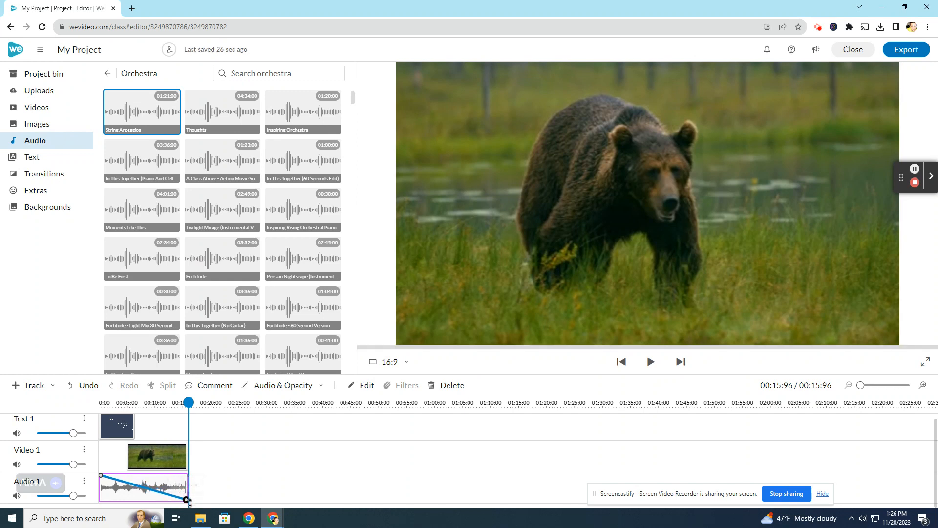
click(114, 477)
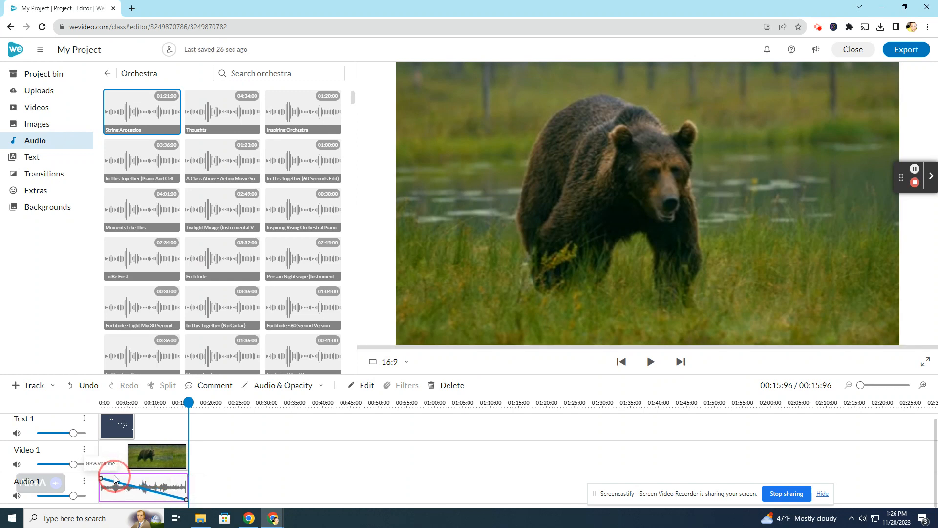
drag(127, 477, 123, 475)
drag(188, 402, 103, 401)
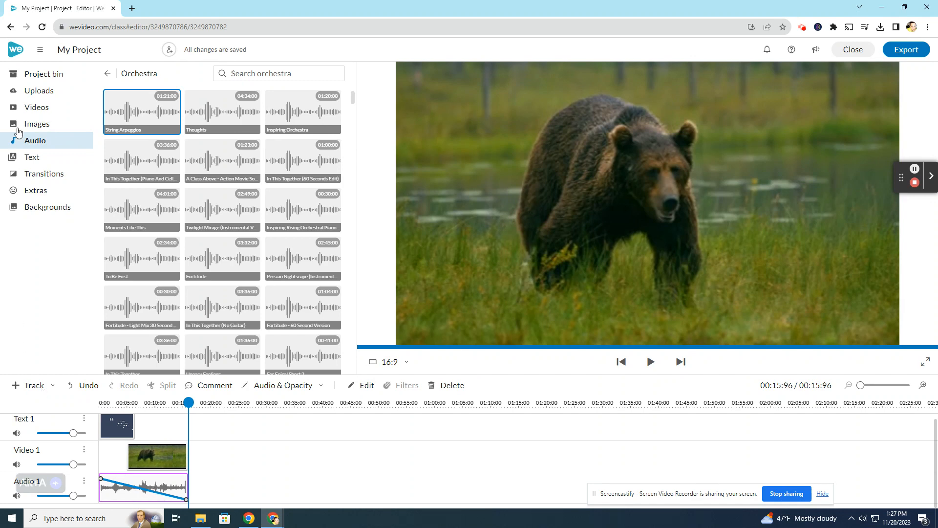
Leave the Orchestra category and open voice narration recording from the uploads with the default microphone.
click(107, 75)
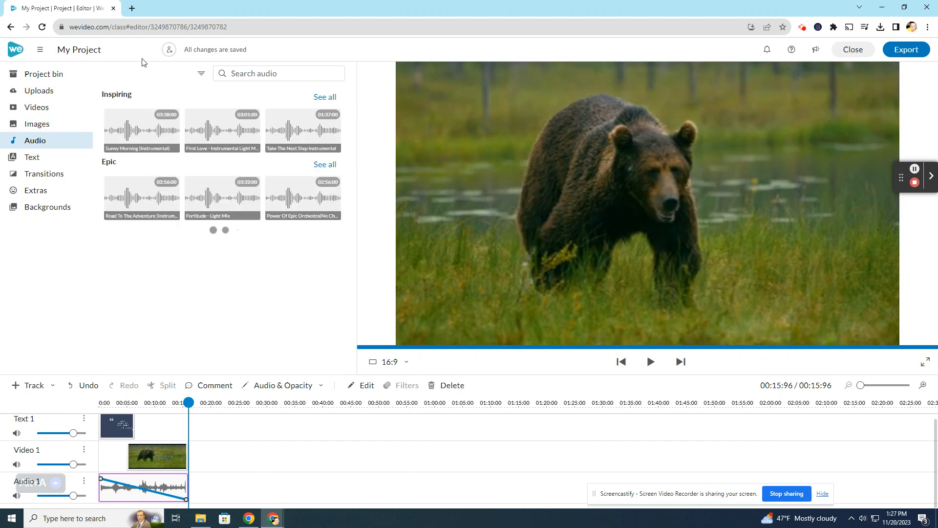
click(22, 93)
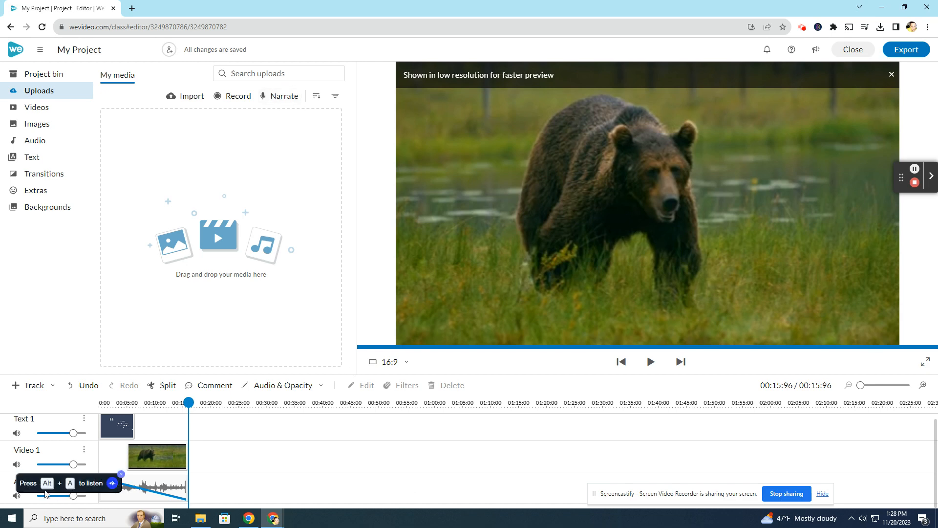
click(271, 98)
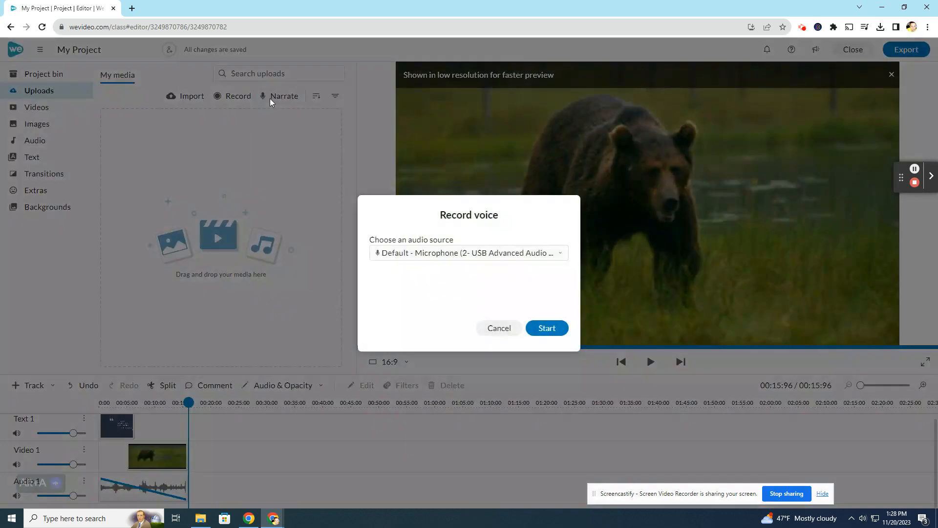
click(542, 332)
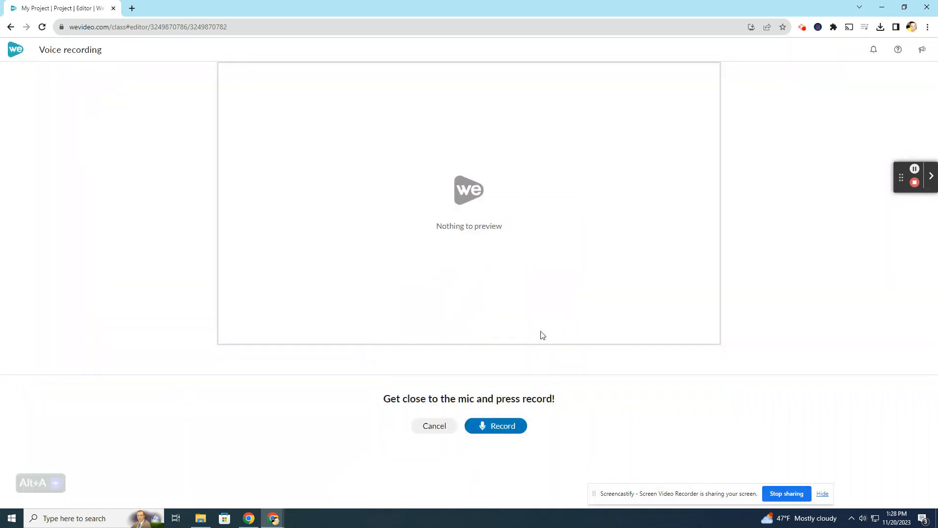
Record and save a voice narration about 6 seconds long, and play the voiceover clip on the timeline.
click(496, 430)
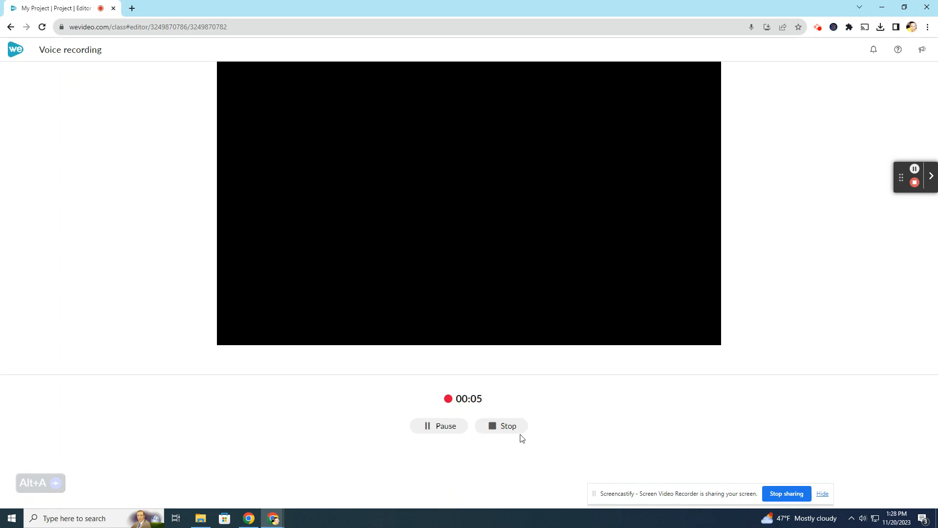
click(507, 428)
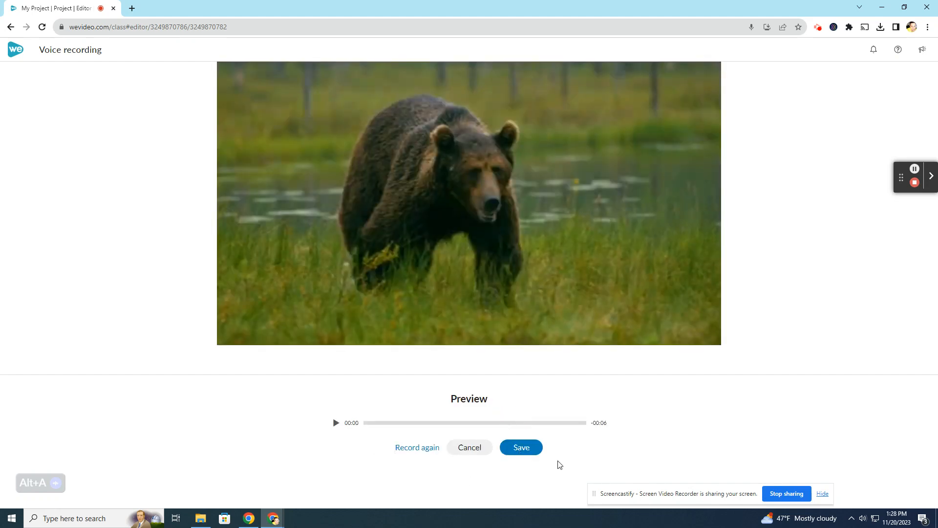
click(520, 447)
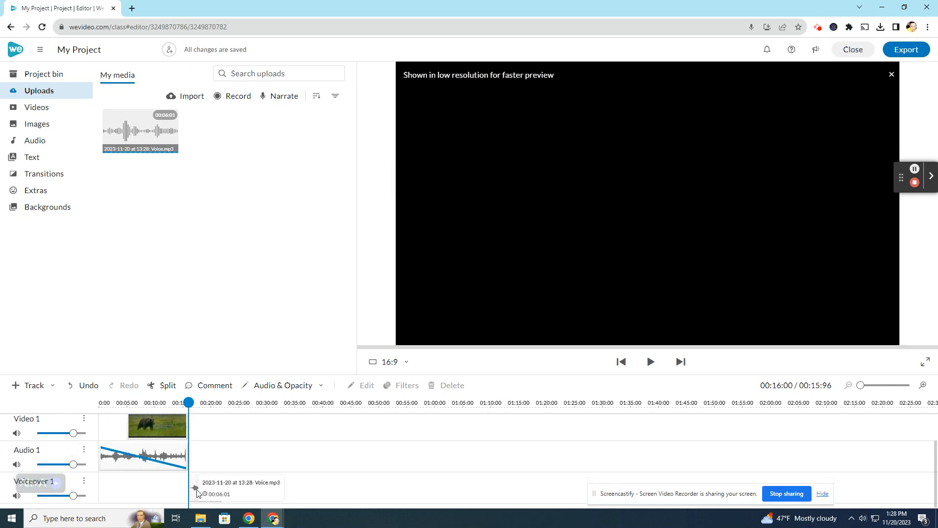
key(space)
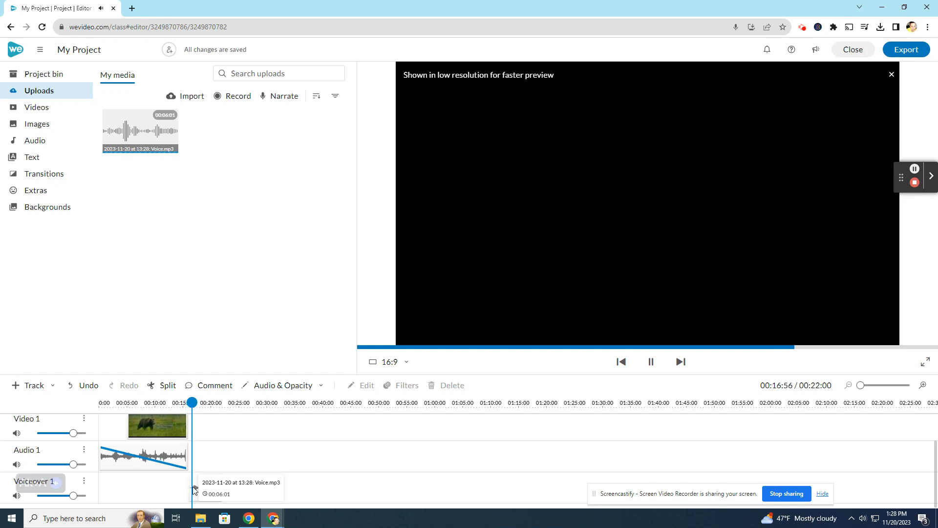